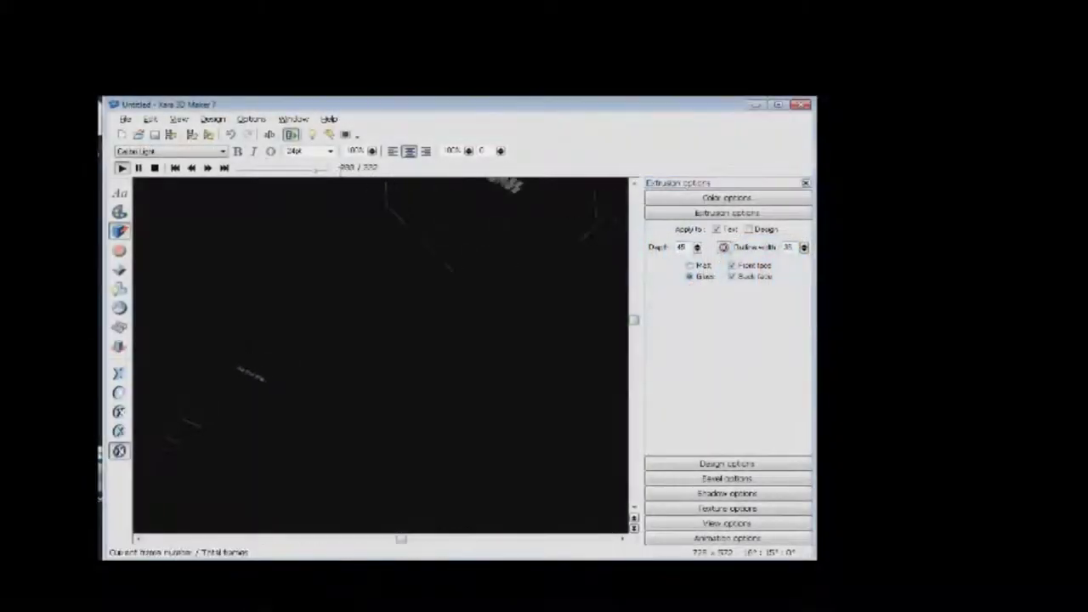
- Stop the spinning title animation and show the design settings
click(588, 238)
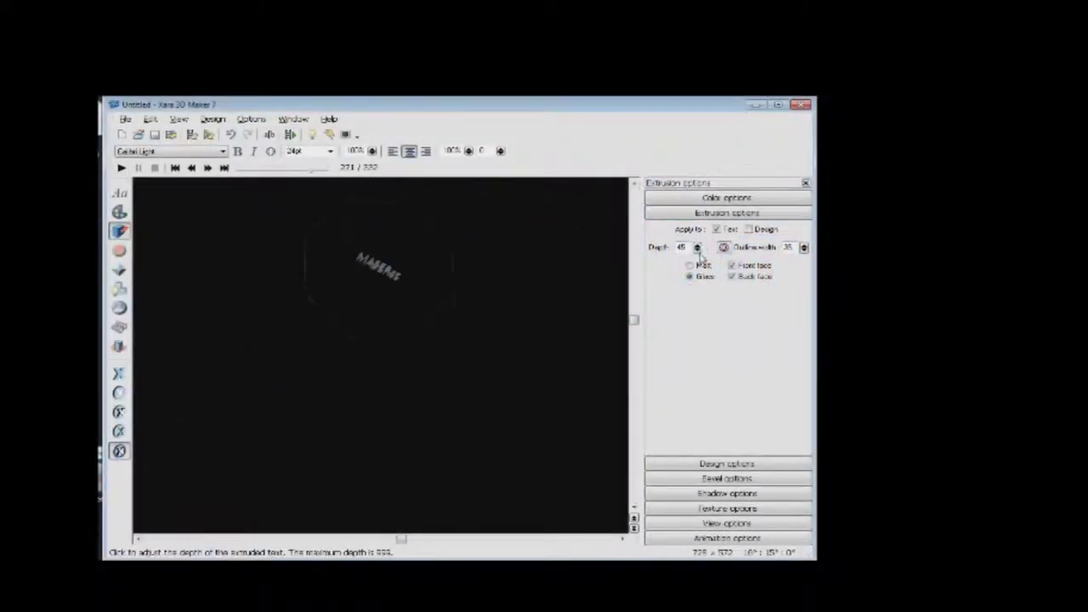
click(727, 463)
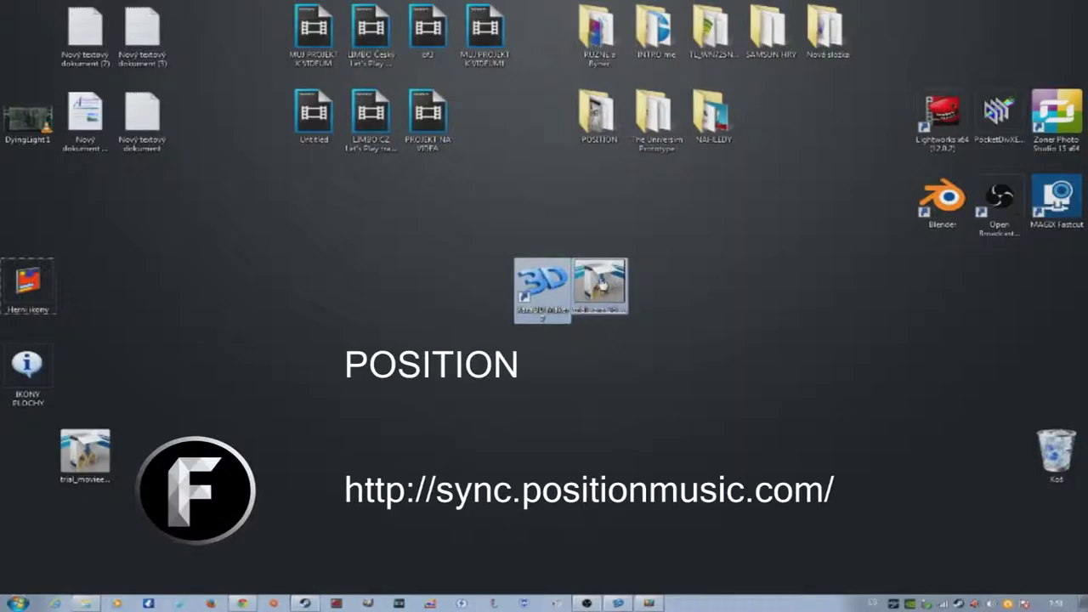
- Move both Xara 3D Maker desktop icons down and to the left, then deselect them
click(612, 282)
drag(741, 240, 483, 389)
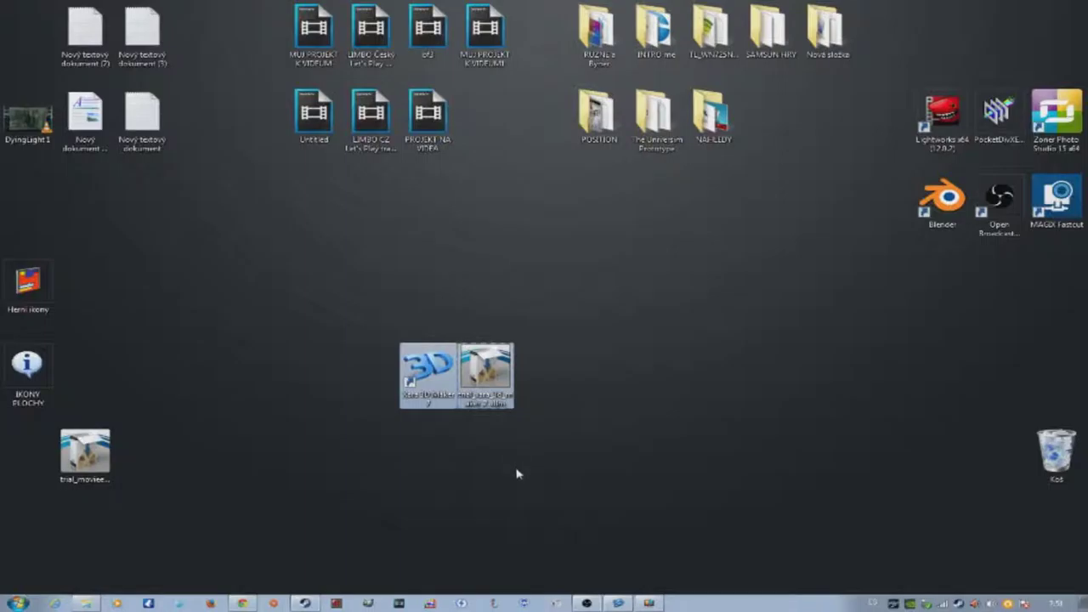
click(489, 482)
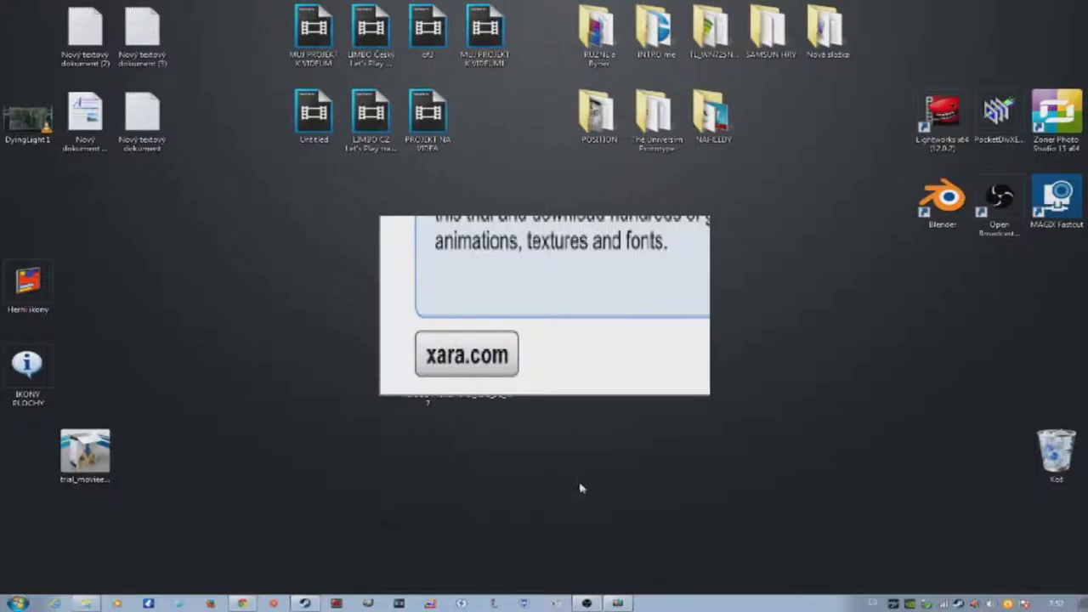
- Close the Xara promotional dialog and launch Xara 3D Maker 7 from its desktop shortcut
click(661, 382)
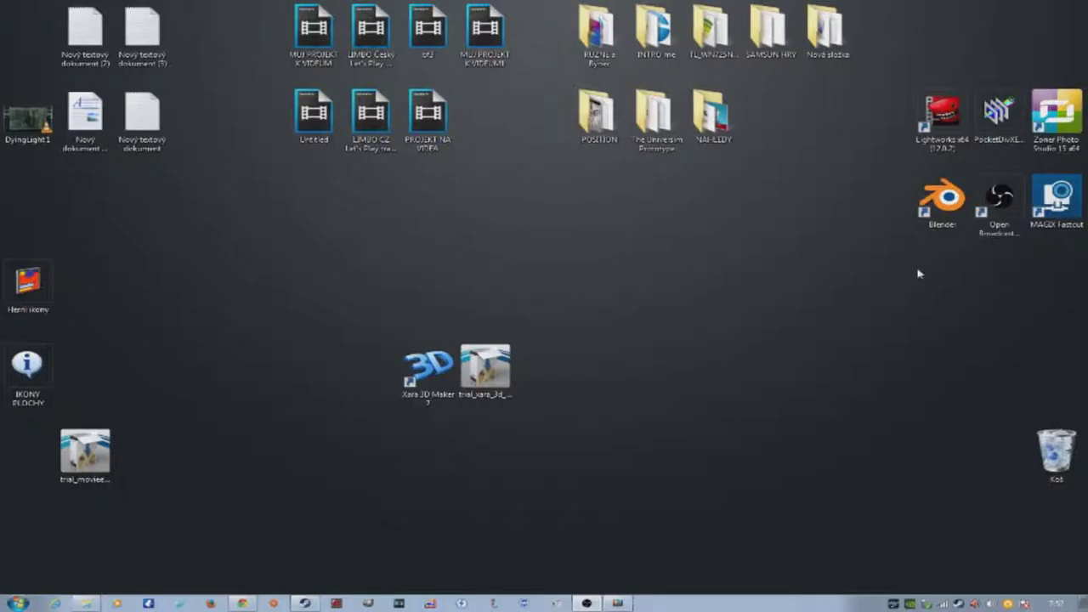
double_click(434, 393)
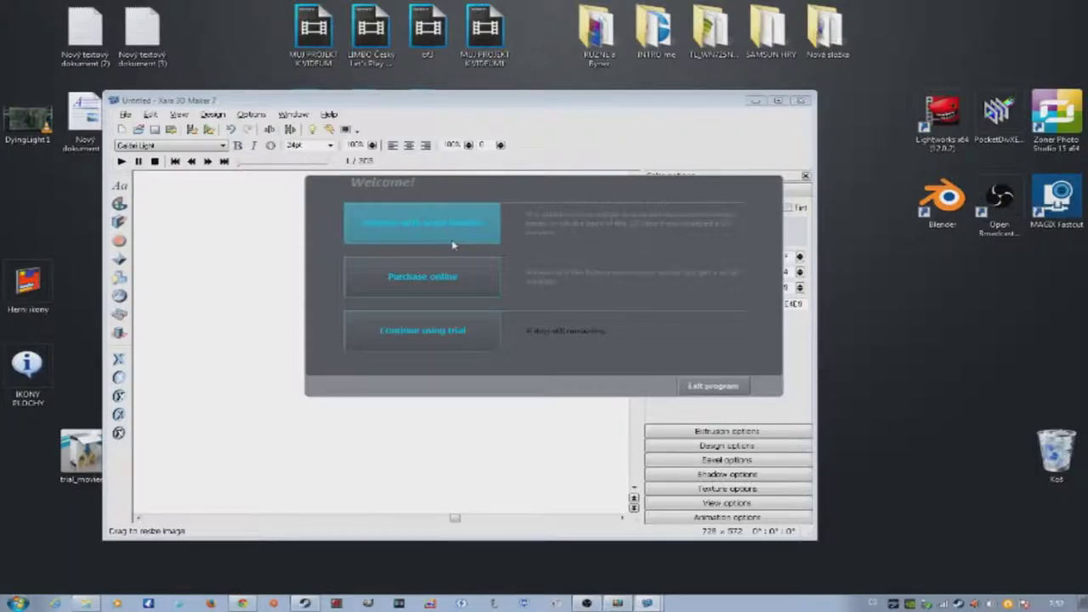
- Continue the trial, open the free trial-extension page, then minimise the browser
click(455, 340)
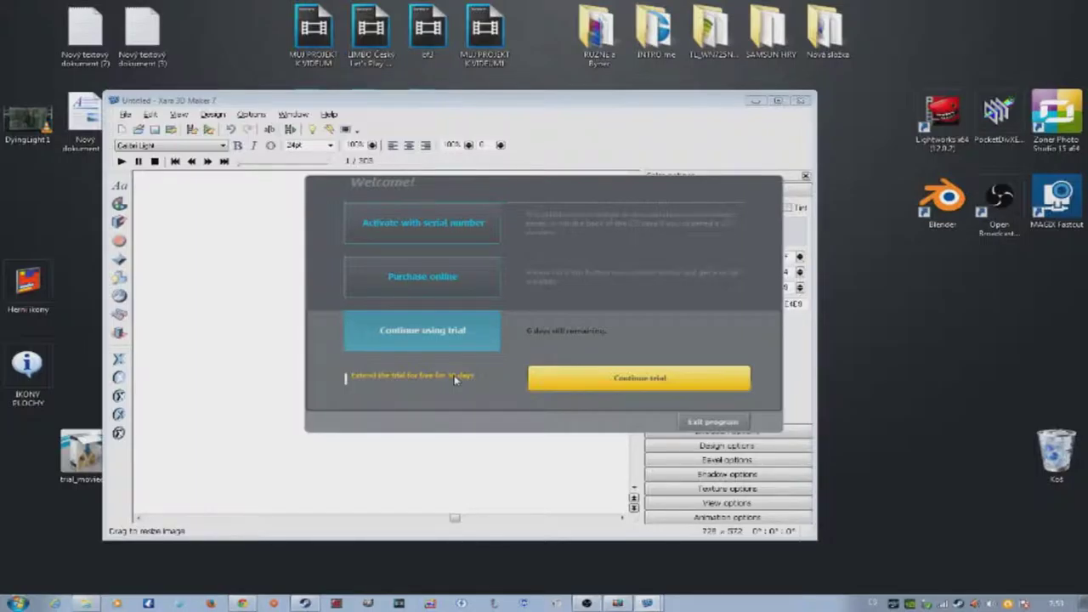
click(454, 375)
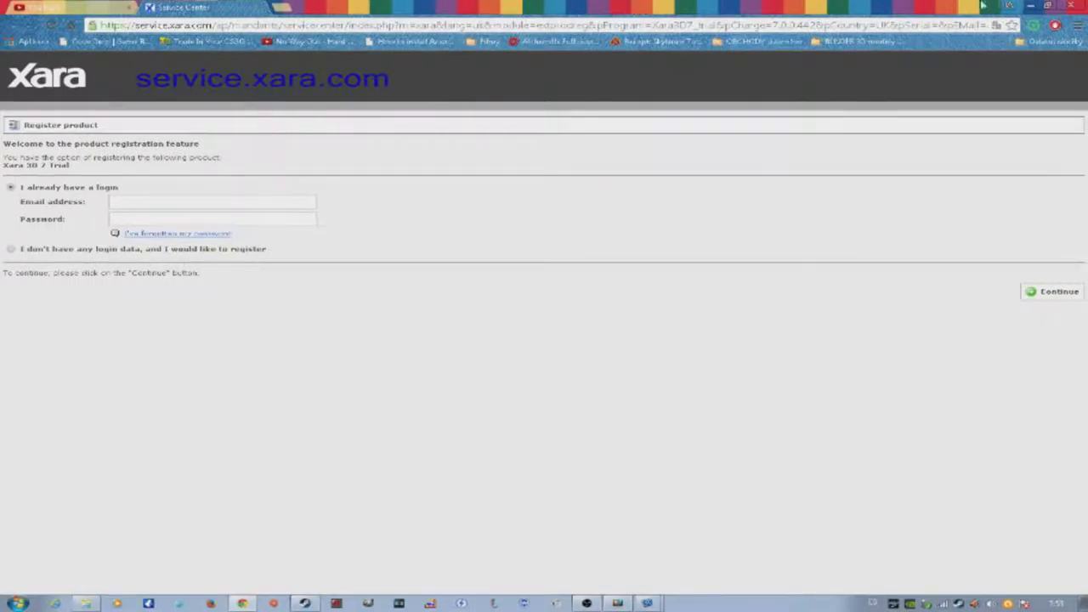
click(1030, 7)
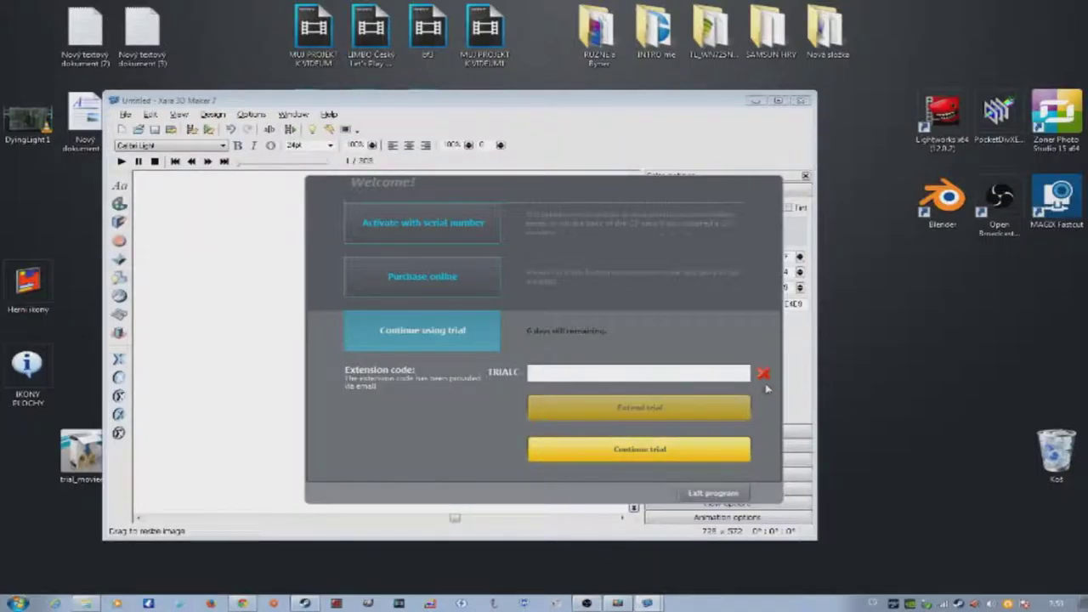
- Dismiss the trial, Community and Tip of the Day dialogs, then rotate the 3D text slightly
click(655, 449)
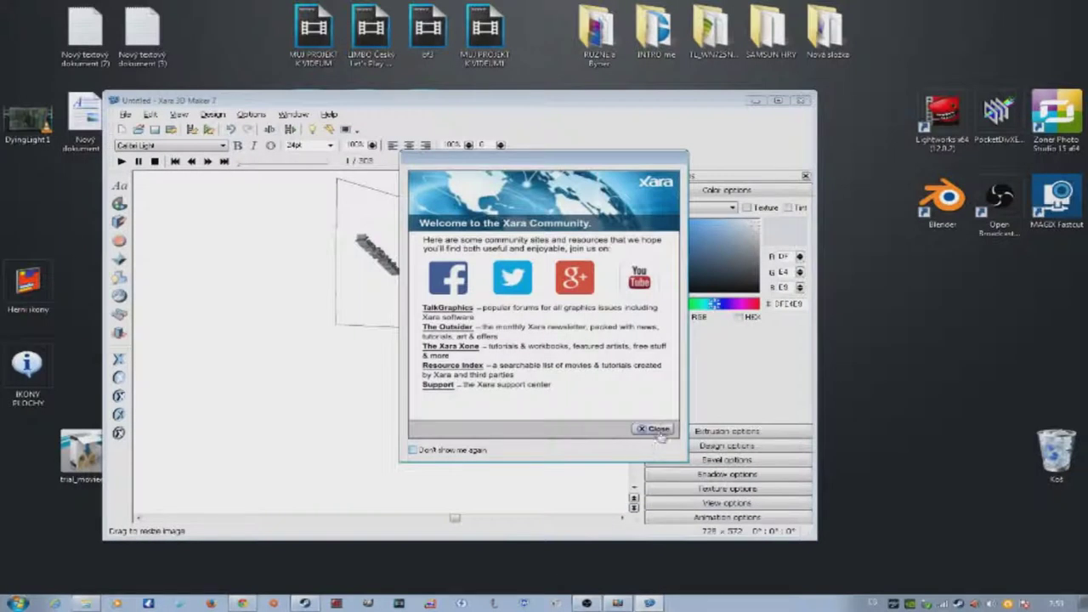
click(653, 428)
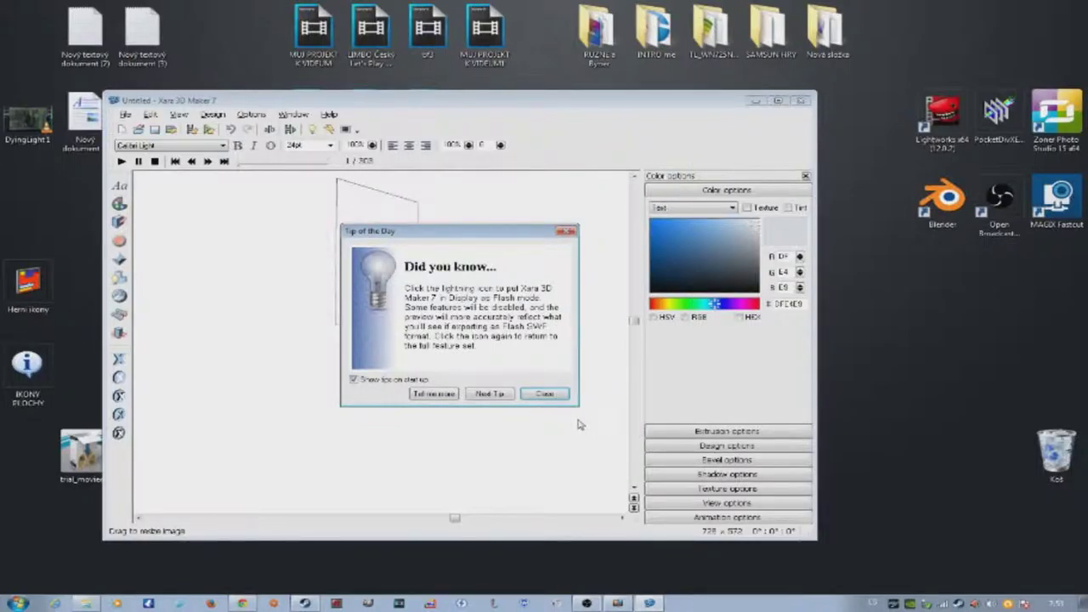
click(545, 394)
mouse_move(375, 303)
mouse_down()
mouse_move(241, 380)
mouse_move(347, 206)
mouse_move(192, 328)
mouse_move(321, 330)
mouse_move(377, 309)
mouse_move(365, 314)
mouse_up()
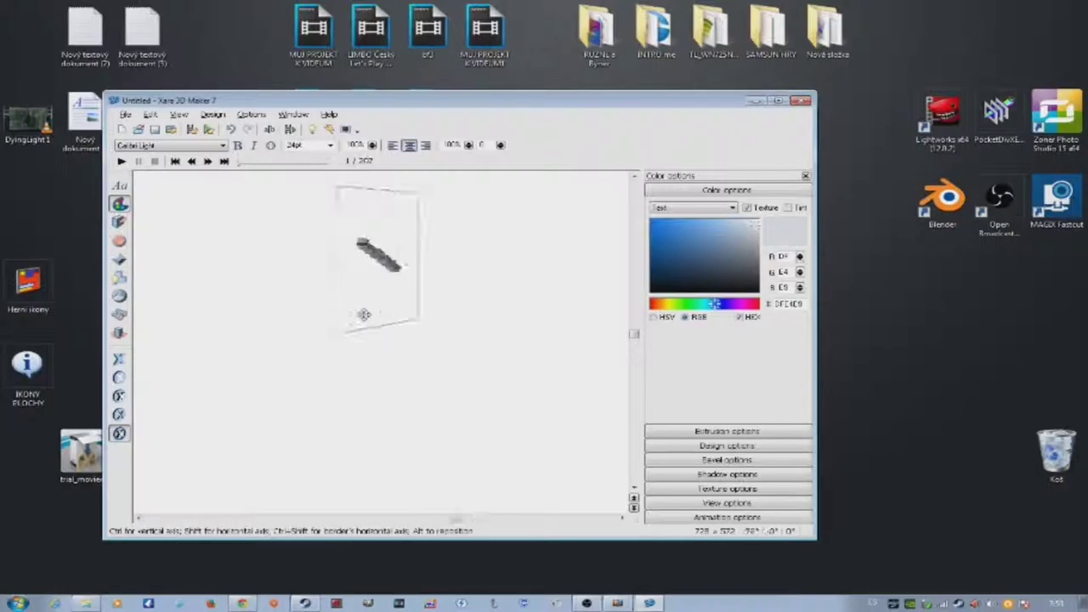
- Preview the animation briefly, then colour the text reddish-brown with the colour picker
click(291, 129)
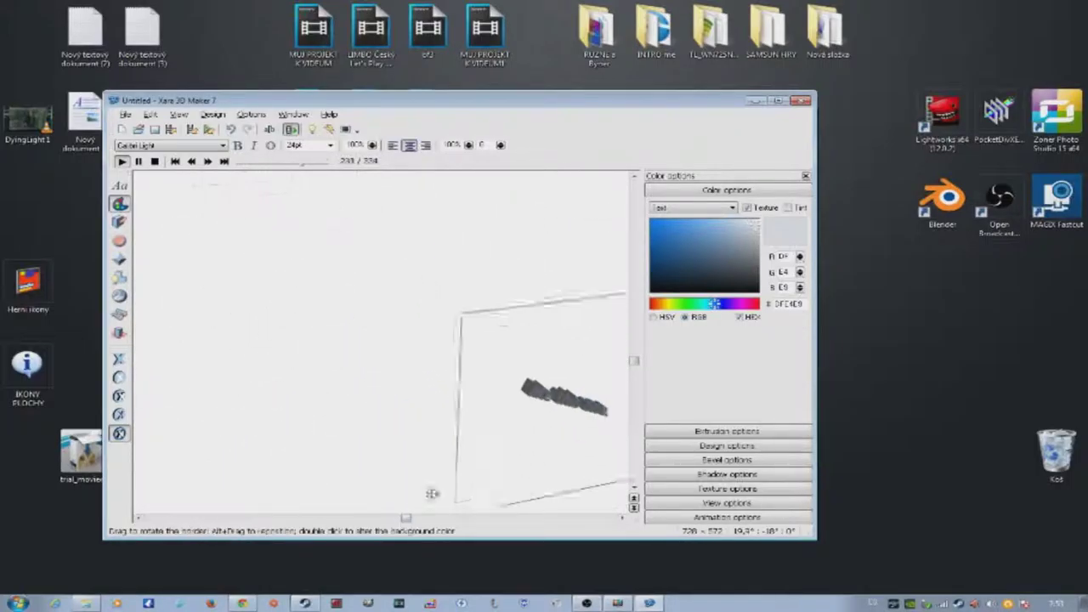
click(291, 129)
drag(693, 255, 682, 267)
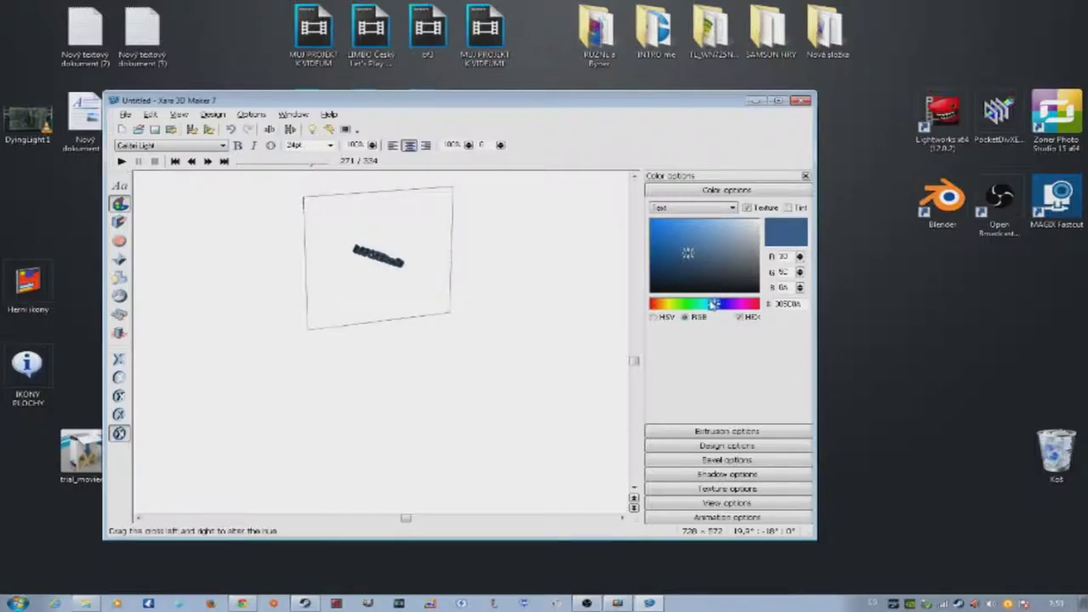
drag(715, 303, 655, 304)
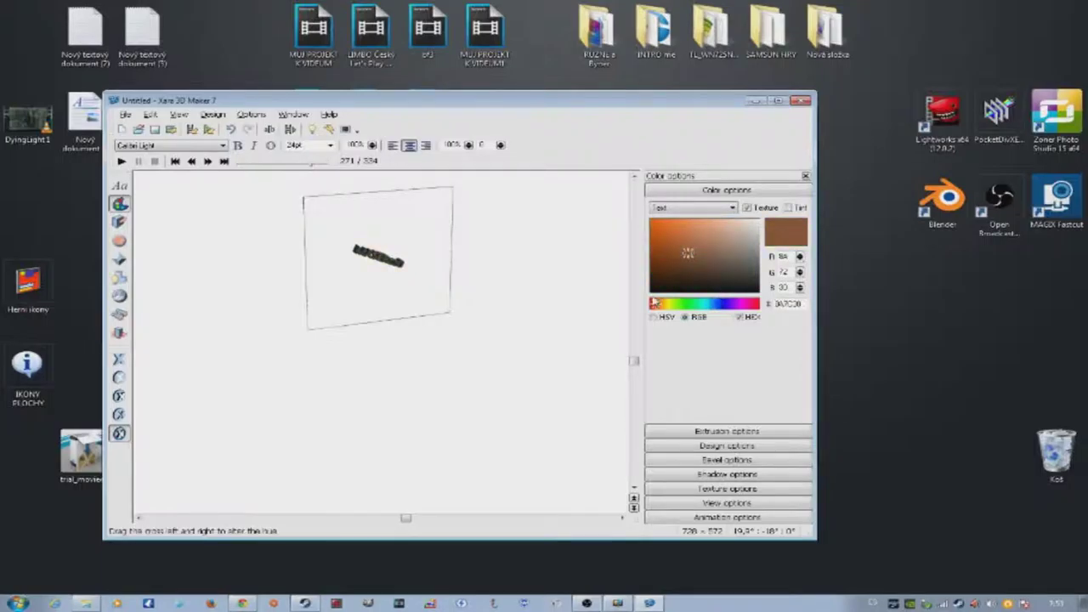
click(730, 431)
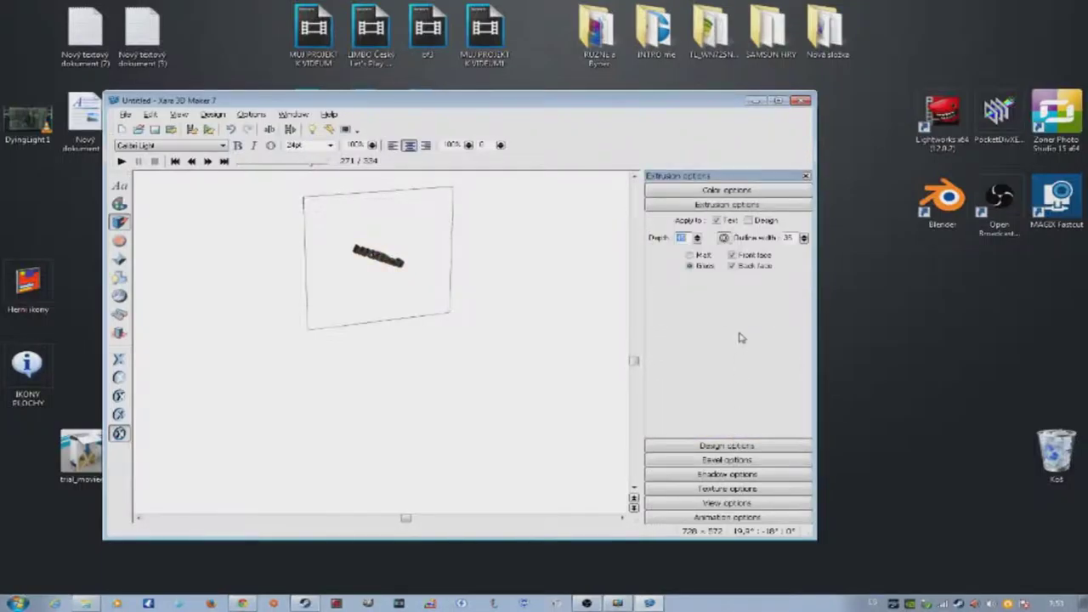
- Lower the text's extrusion depth from 45 to about 30
click(723, 238)
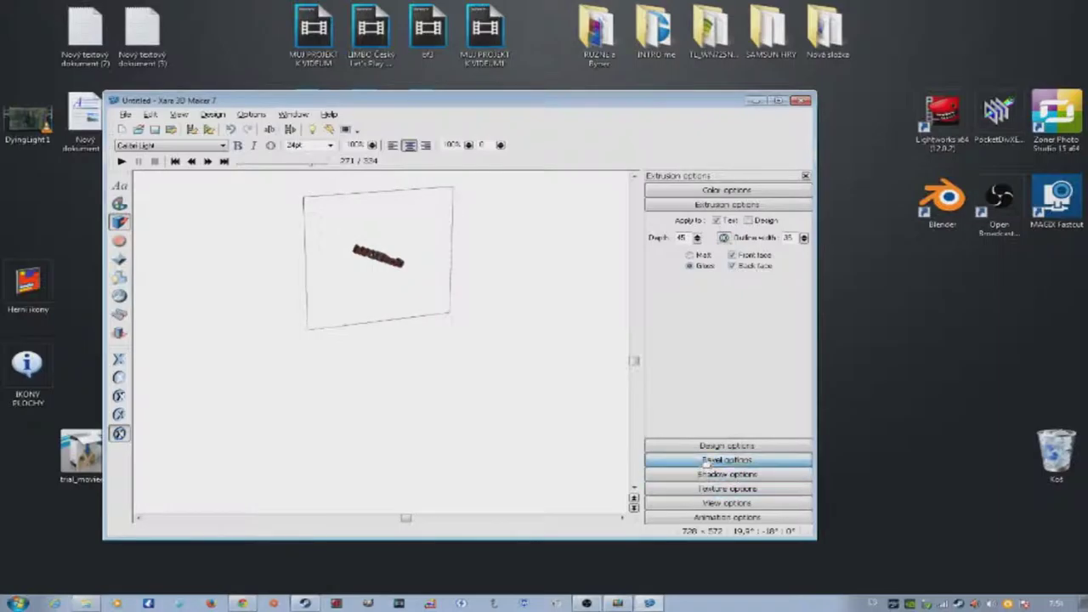
click(698, 238)
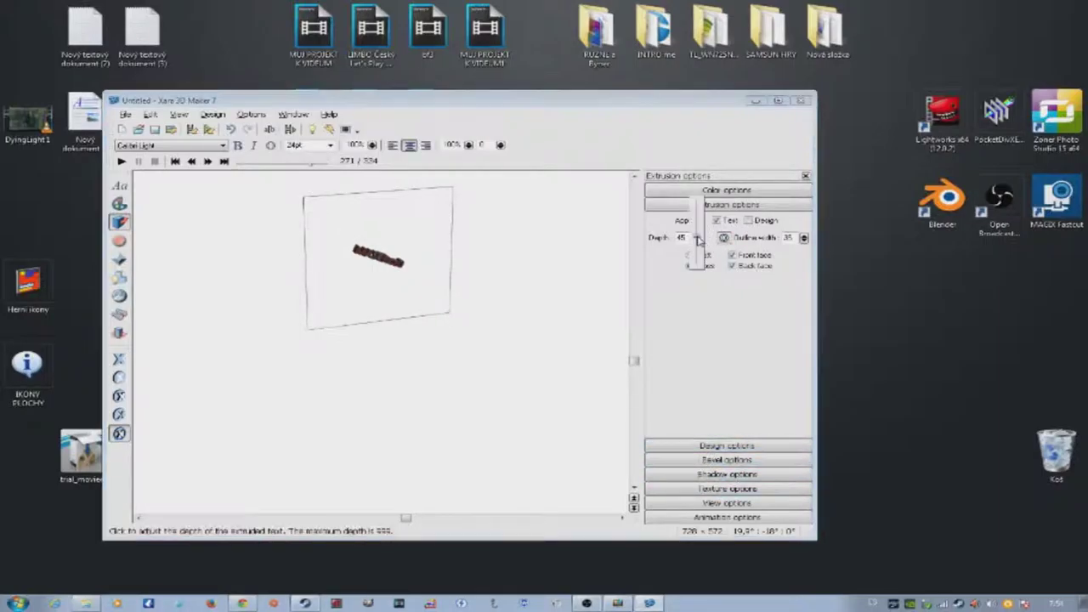
drag(718, 147, 694, 334)
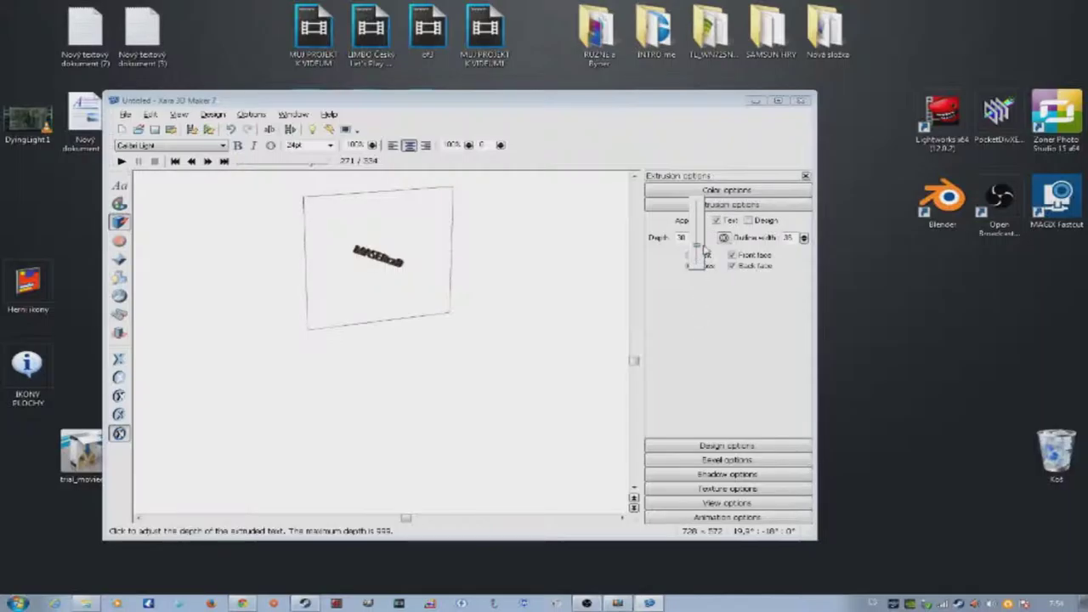
- Enlarge the design to about 138.8%, then switch the design type to a picture board
click(704, 446)
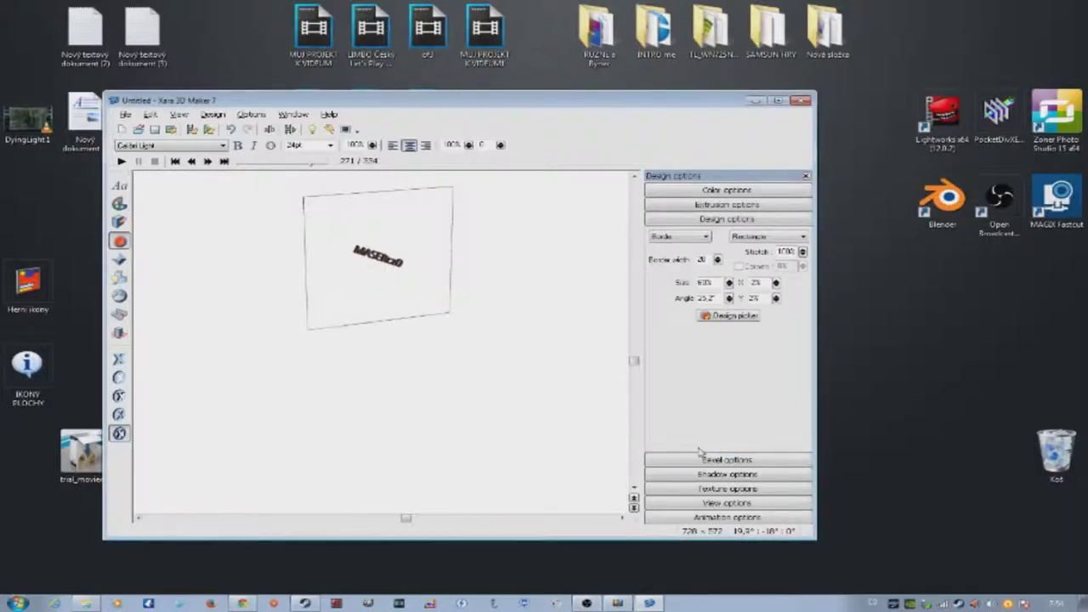
drag(729, 282, 736, 265)
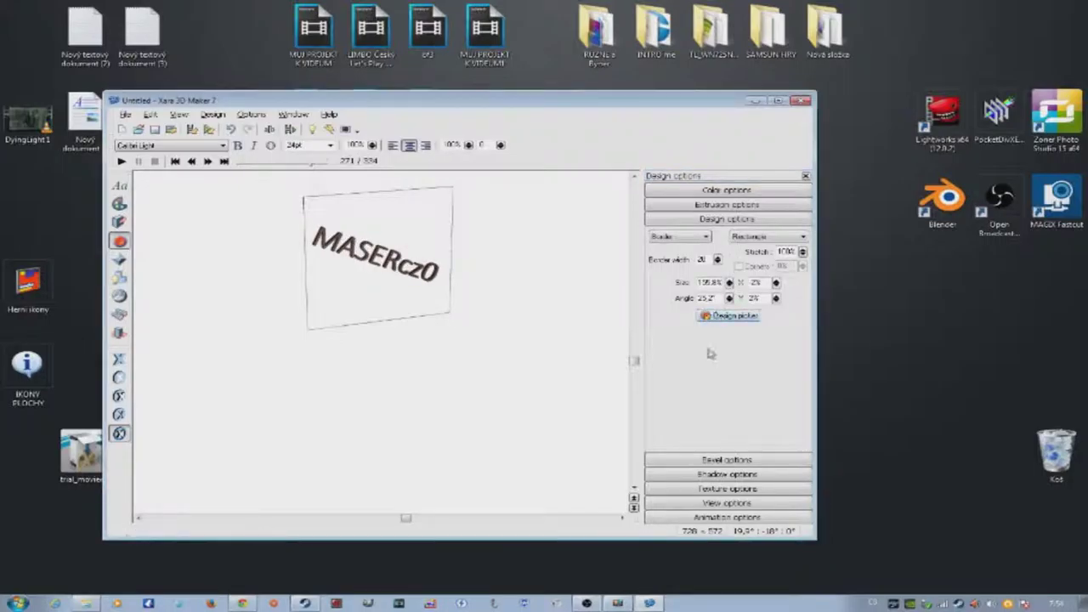
click(704, 238)
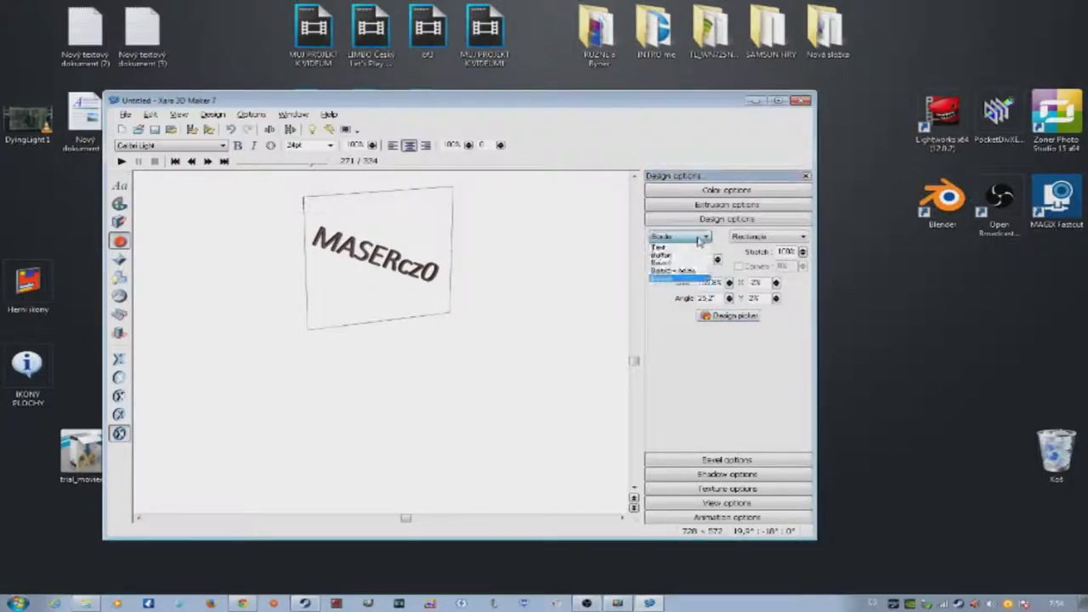
click(665, 256)
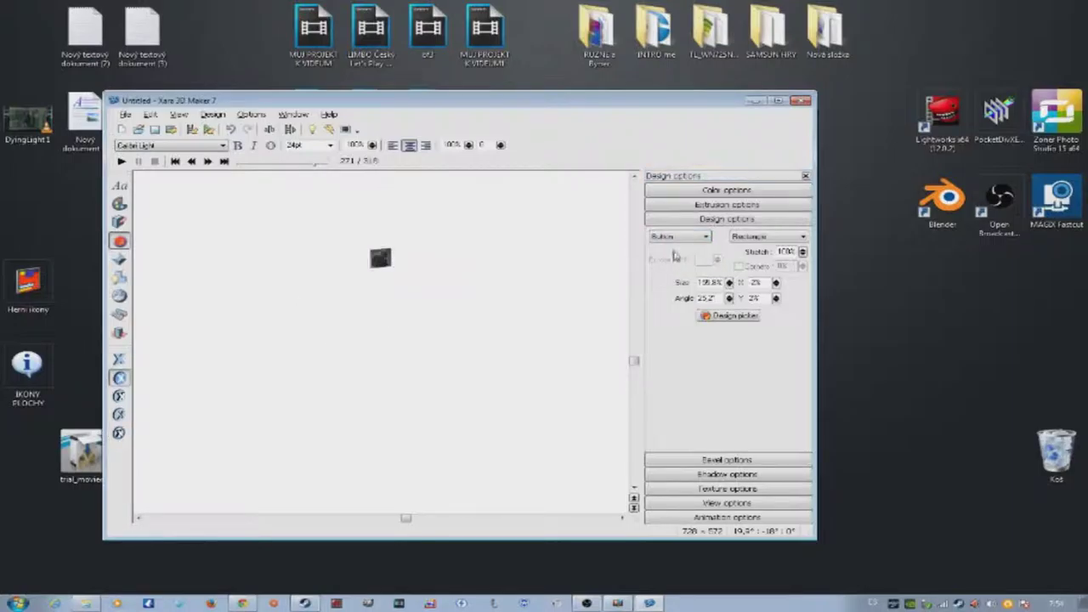
click(706, 238)
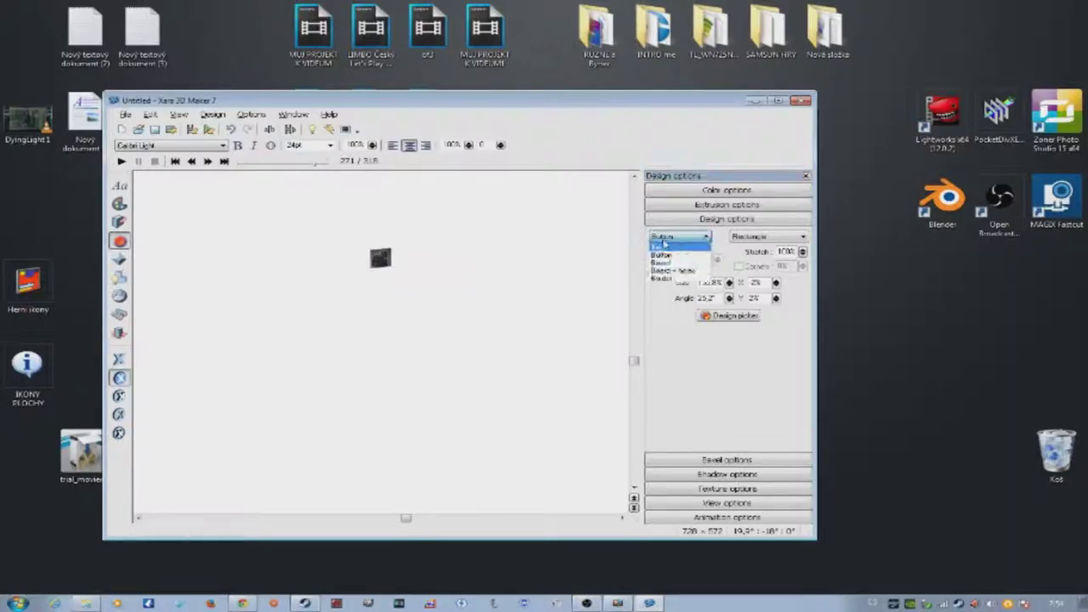
click(662, 246)
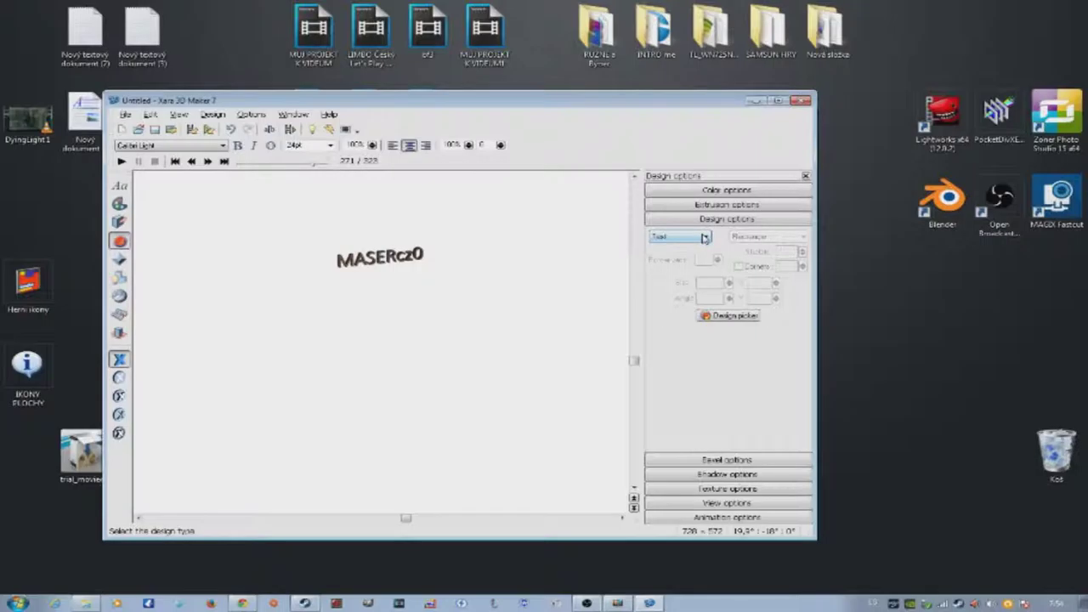
click(704, 238)
click(678, 273)
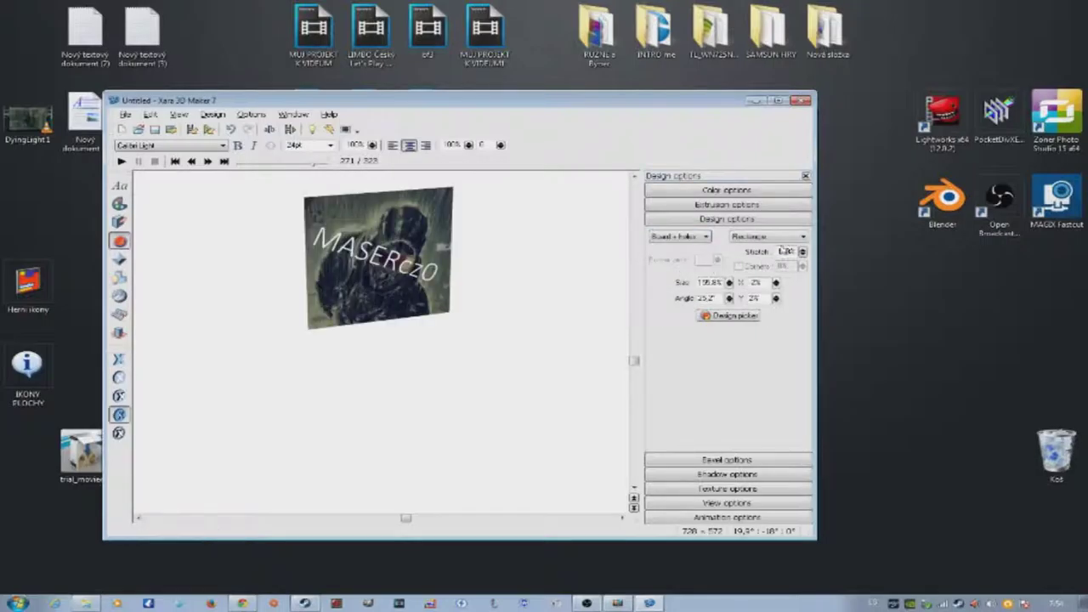
- Keep the board rectangular, angle it toward the right, and shrink the text to 124.8%
click(797, 244)
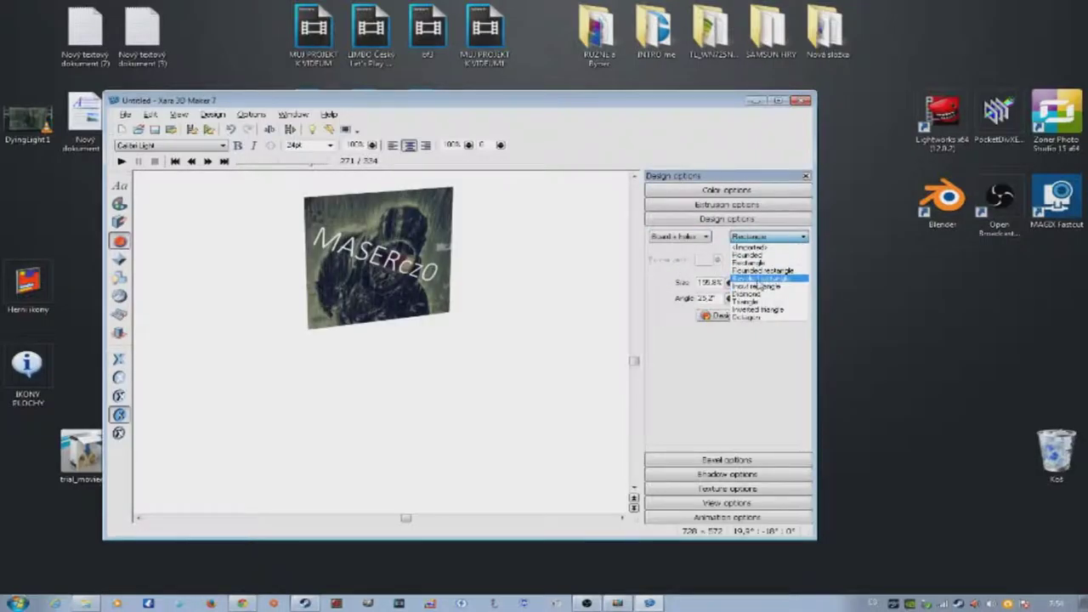
click(272, 306)
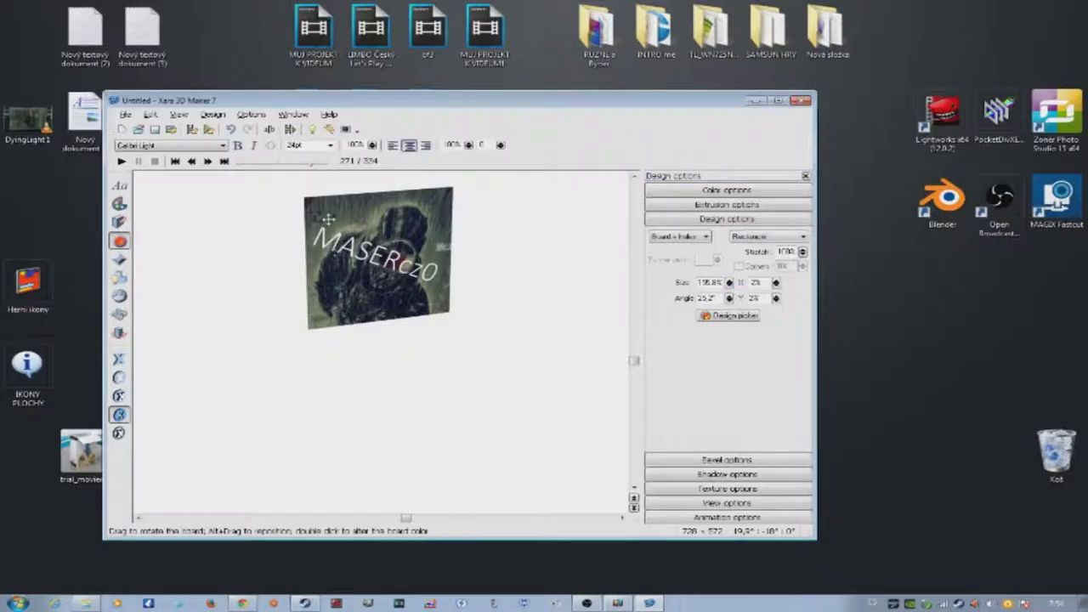
drag(328, 220, 344, 217)
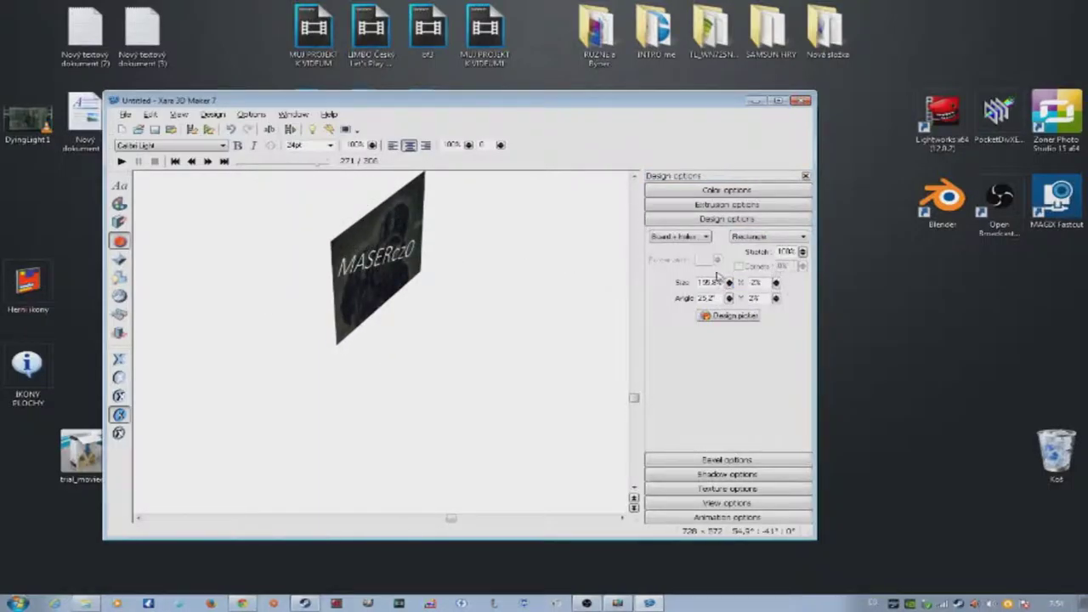
mouse_move(728, 282)
mouse_down()
mouse_move(728, 296)
mouse_move(779, 272)
mouse_move(780, 304)
mouse_up()
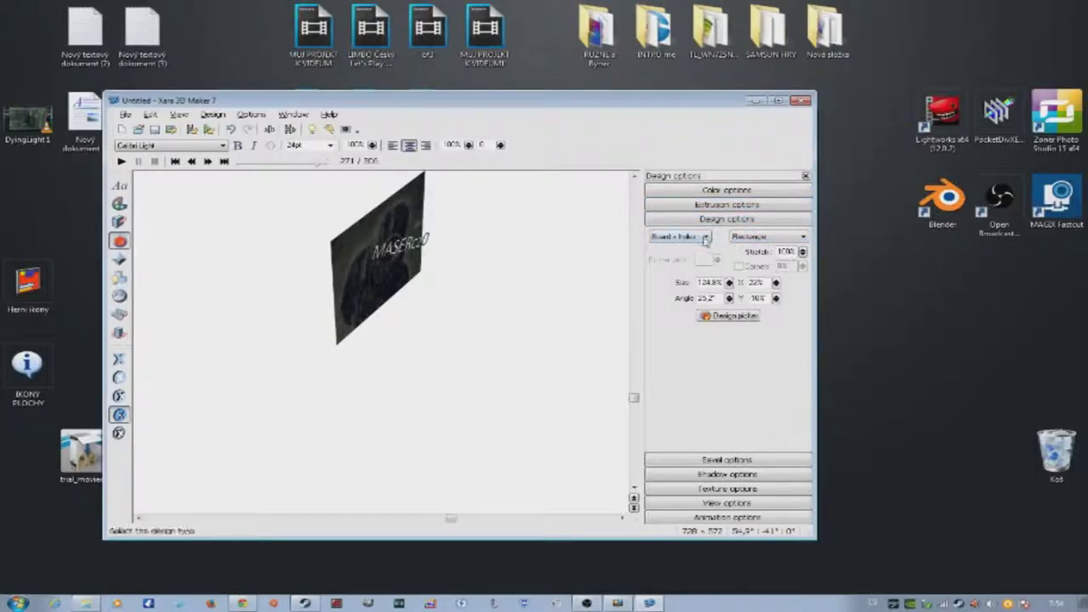
- Replace the board's photo texture with a plain dark navy colour
click(705, 239)
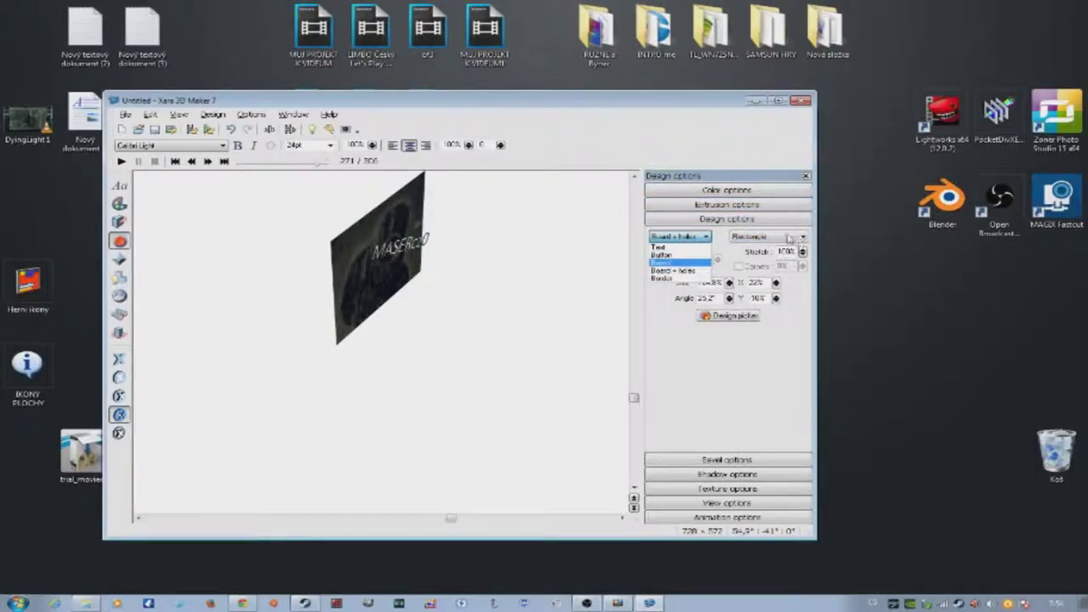
click(744, 219)
click(727, 205)
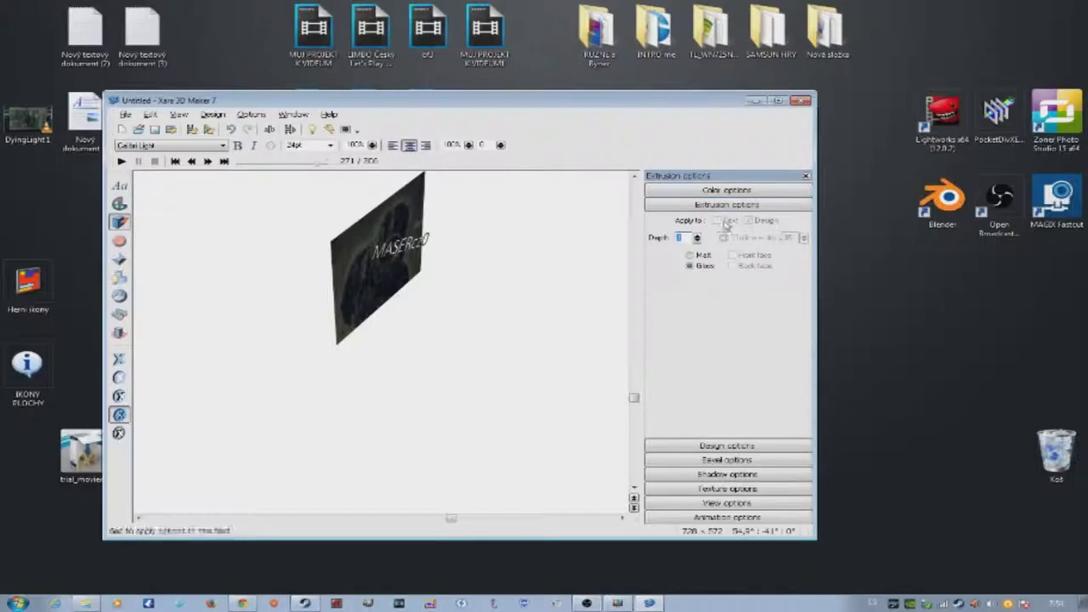
click(726, 189)
mouse_move(674, 252)
mouse_down()
mouse_move(687, 260)
mouse_move(689, 245)
mouse_move(694, 264)
mouse_up()
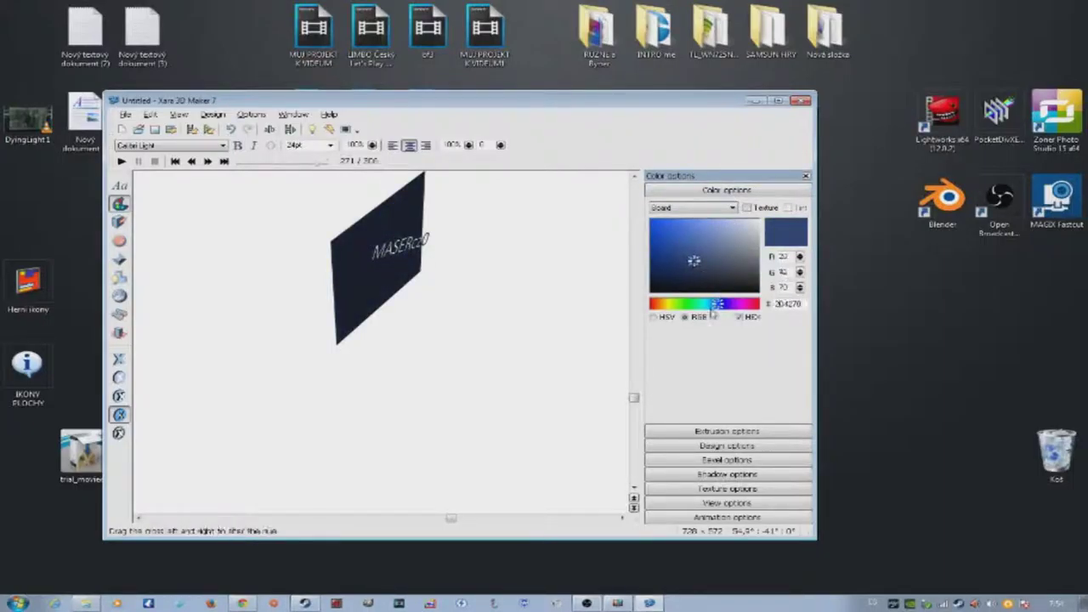
click(727, 445)
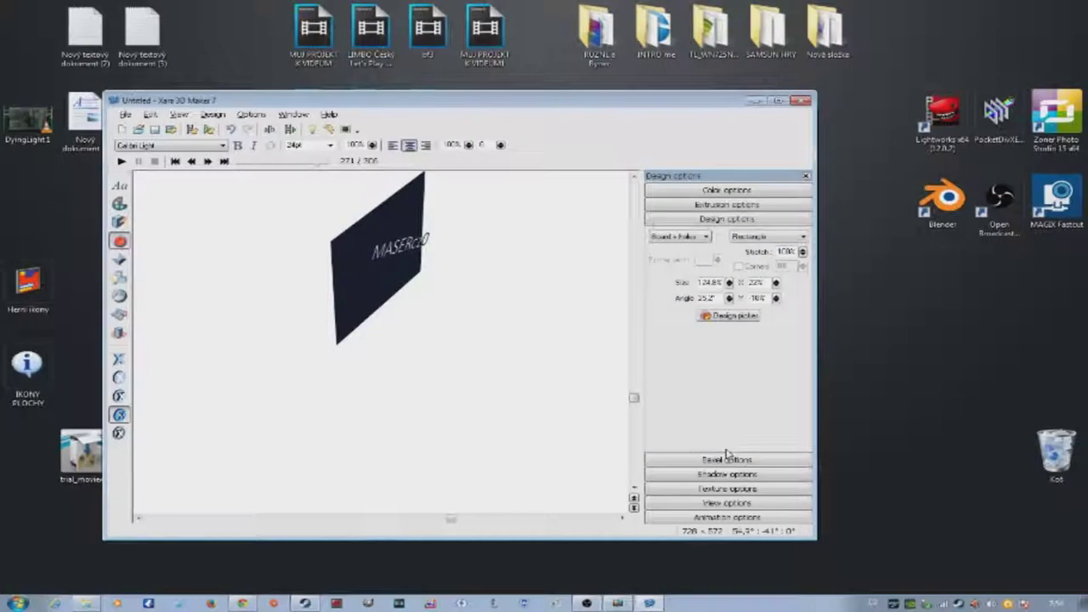
click(878, 506)
- Apply a Triangle faceted bevel and turn the board nearly edge-on to inspect it
mouse_move(530, 394)
mouse_down()
mouse_move(377, 377)
mouse_move(425, 372)
mouse_up()
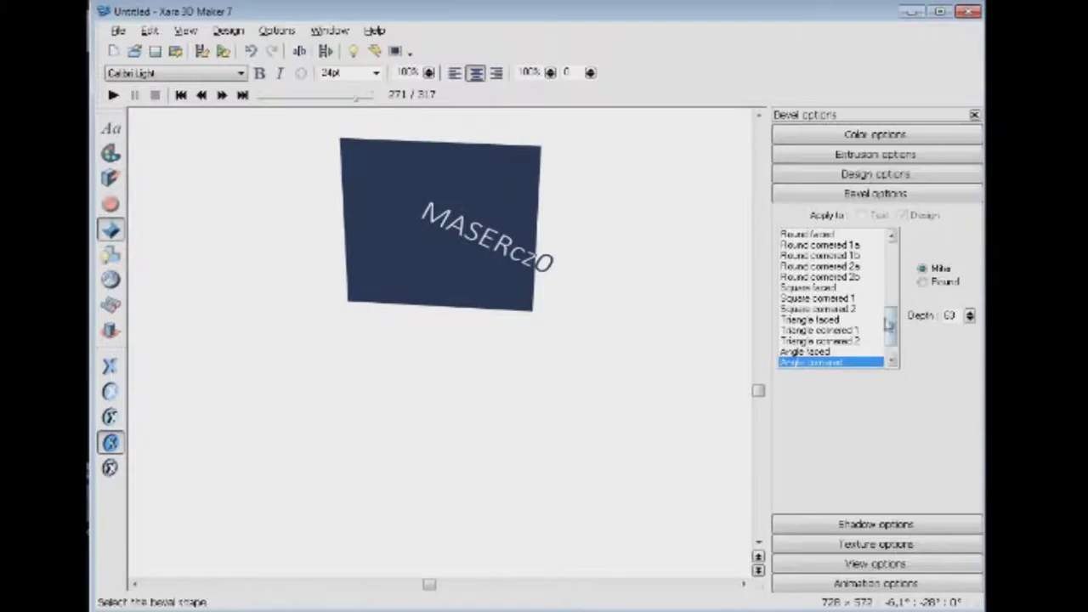
click(808, 321)
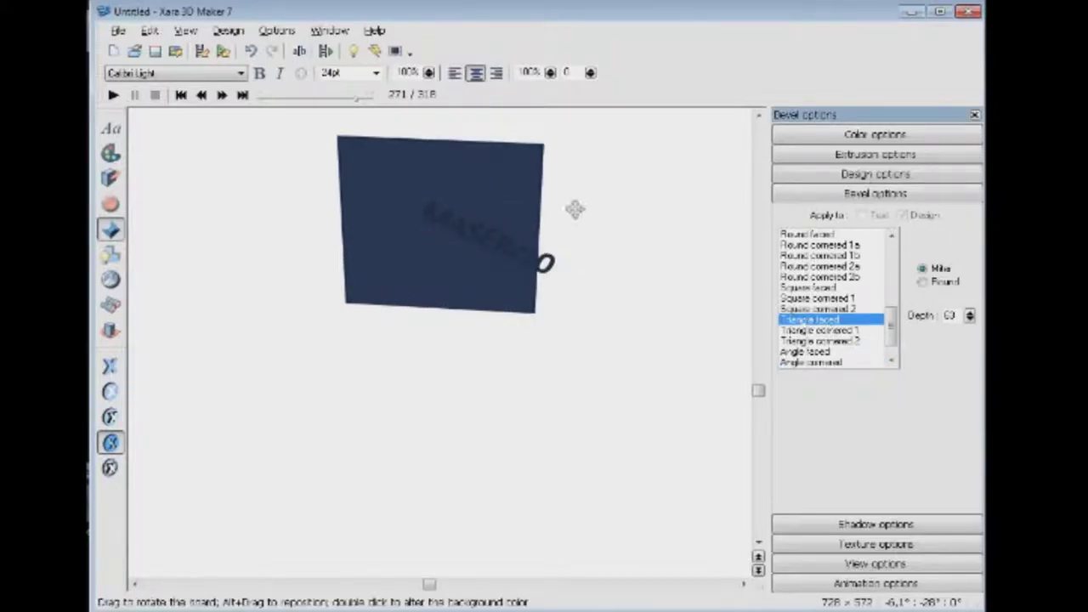
mouse_move(565, 223)
mouse_down()
mouse_move(440, 227)
mouse_move(501, 201)
mouse_up()
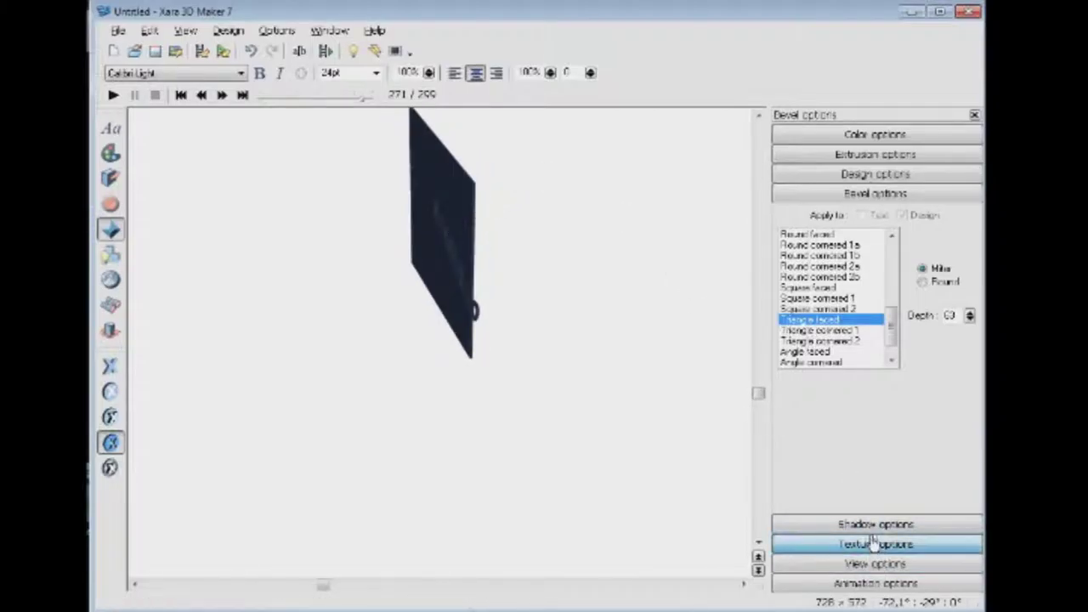
click(870, 544)
- Turn the board face-on and apply a DyingLight screenshot from Screenshots as its image texture
drag(396, 422, 475, 411)
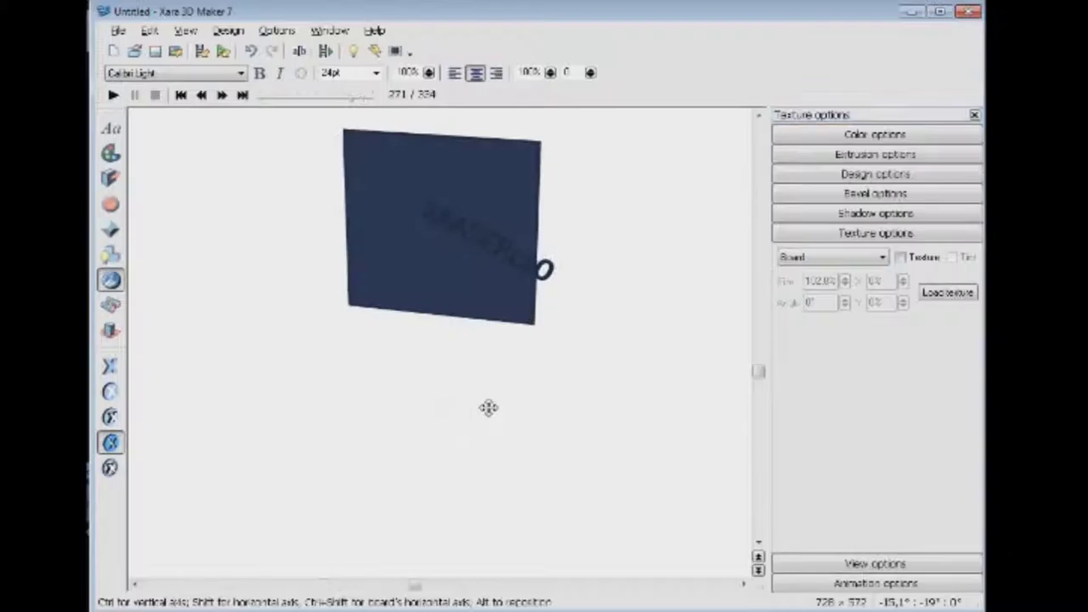
click(900, 256)
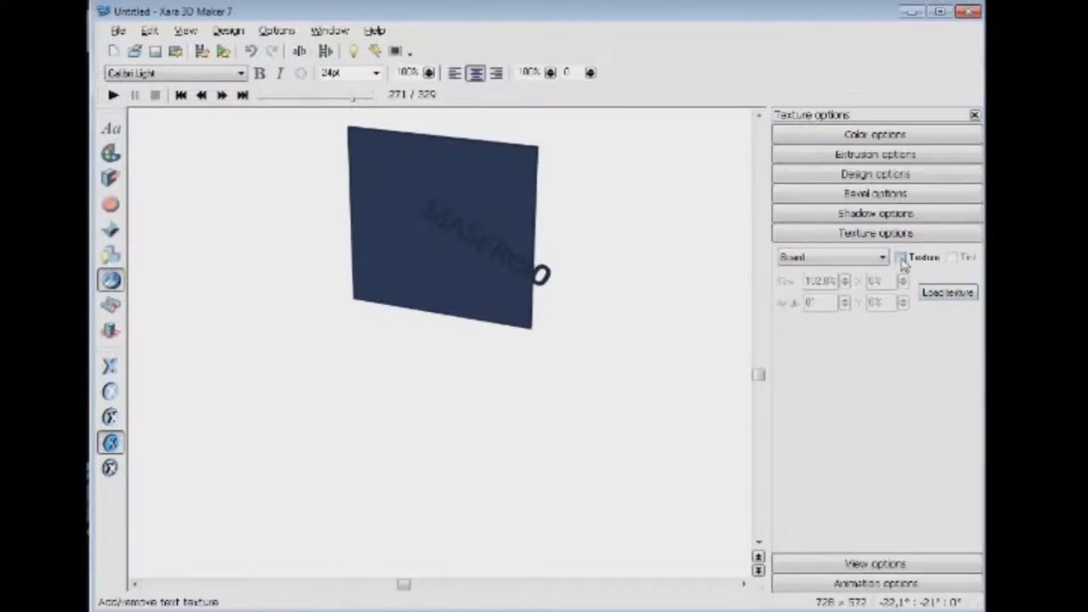
click(900, 257)
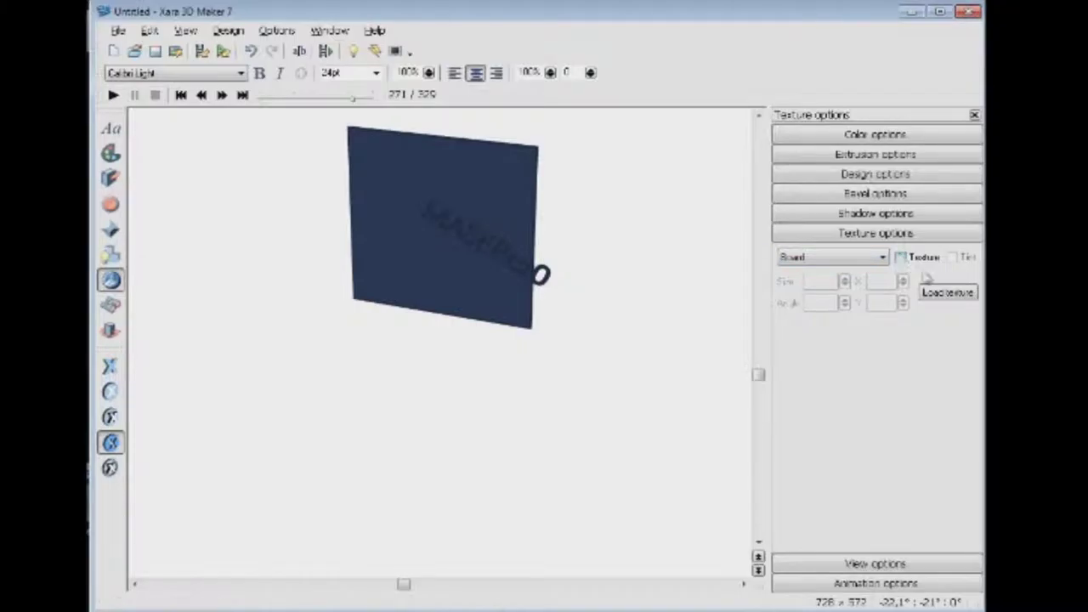
click(947, 291)
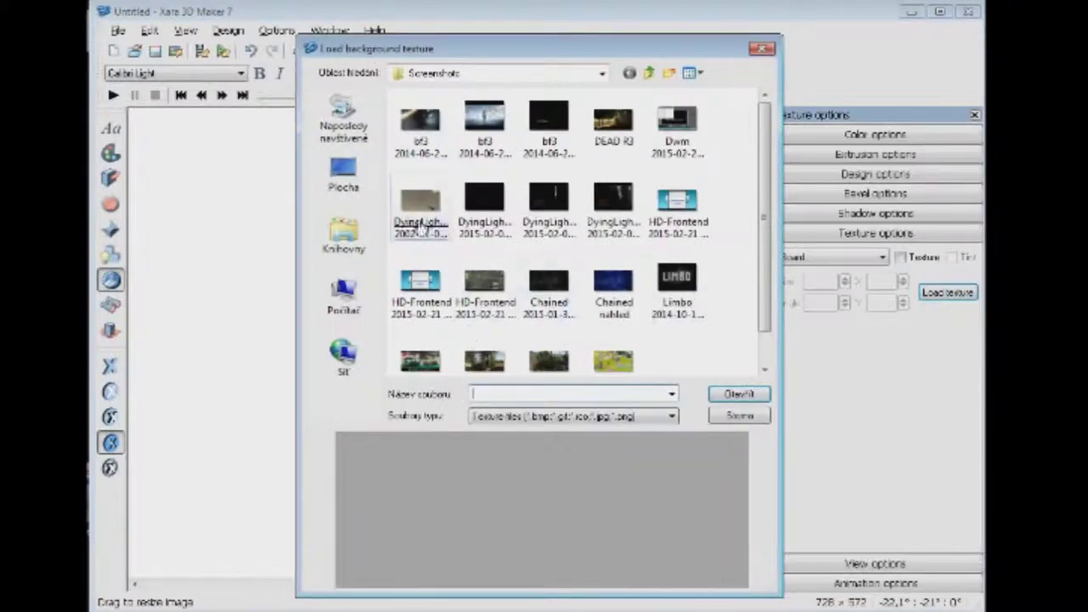
double_click(415, 210)
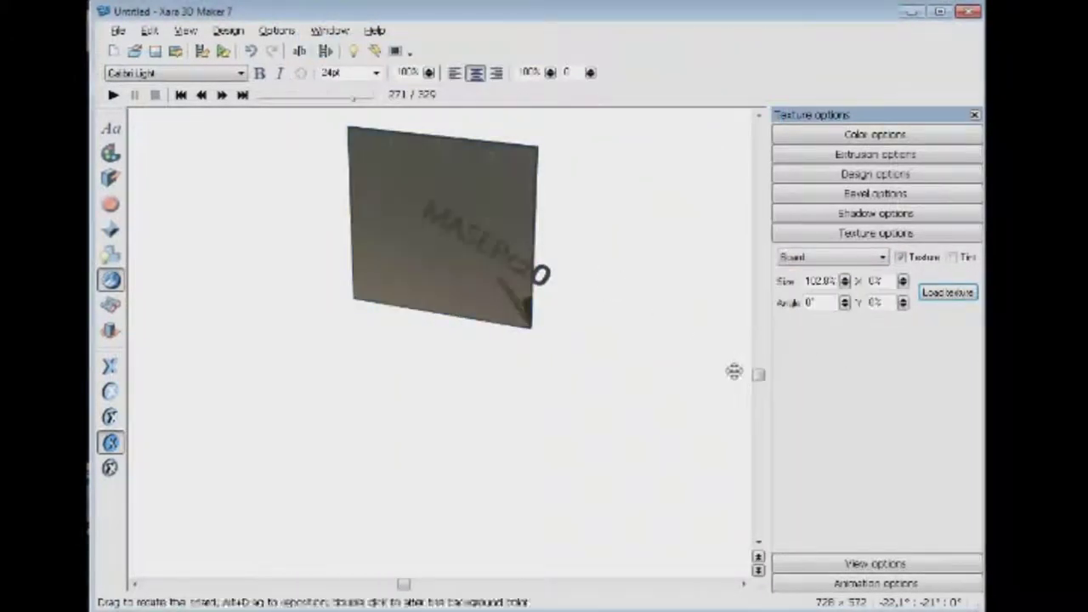
- Deepen the board's extrusion into a thick box, turn it to a flipped front view, and start playback
mouse_move(474, 231)
mouse_down()
mouse_move(456, 224)
mouse_move(487, 250)
mouse_move(220, 404)
mouse_up()
drag(290, 380, 274, 424)
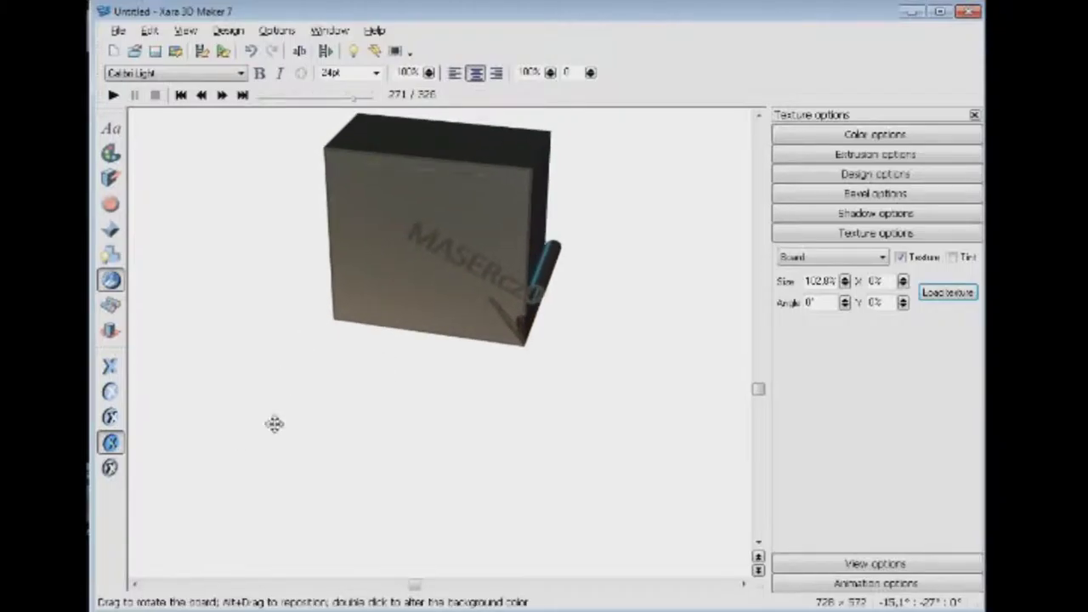
mouse_move(609, 414)
mouse_down()
mouse_move(352, 459)
mouse_move(445, 323)
mouse_up()
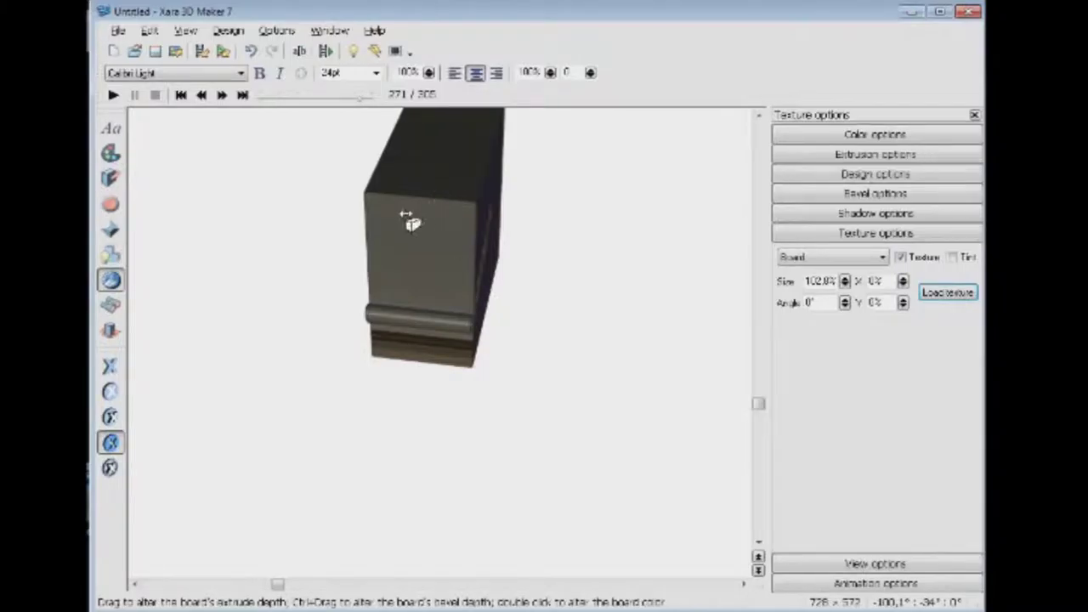
mouse_move(417, 201)
mouse_down()
mouse_move(452, 204)
mouse_move(326, 214)
mouse_move(460, 243)
mouse_move(680, 413)
mouse_move(584, 416)
mouse_move(569, 508)
mouse_move(550, 420)
mouse_move(492, 337)
mouse_move(549, 340)
mouse_up()
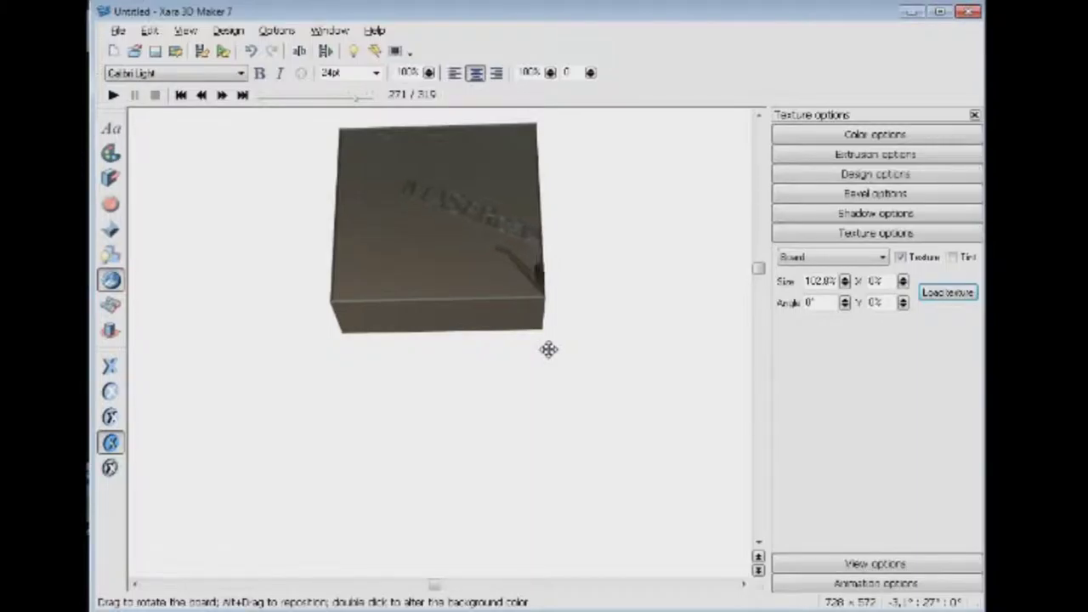
mouse_move(453, 369)
mouse_down()
mouse_move(593, 374)
mouse_move(167, 407)
mouse_move(479, 473)
mouse_move(593, 413)
mouse_move(687, 493)
mouse_move(702, 419)
mouse_move(723, 405)
mouse_up()
mouse_move(211, 372)
mouse_down()
mouse_move(411, 366)
mouse_move(303, 368)
mouse_up()
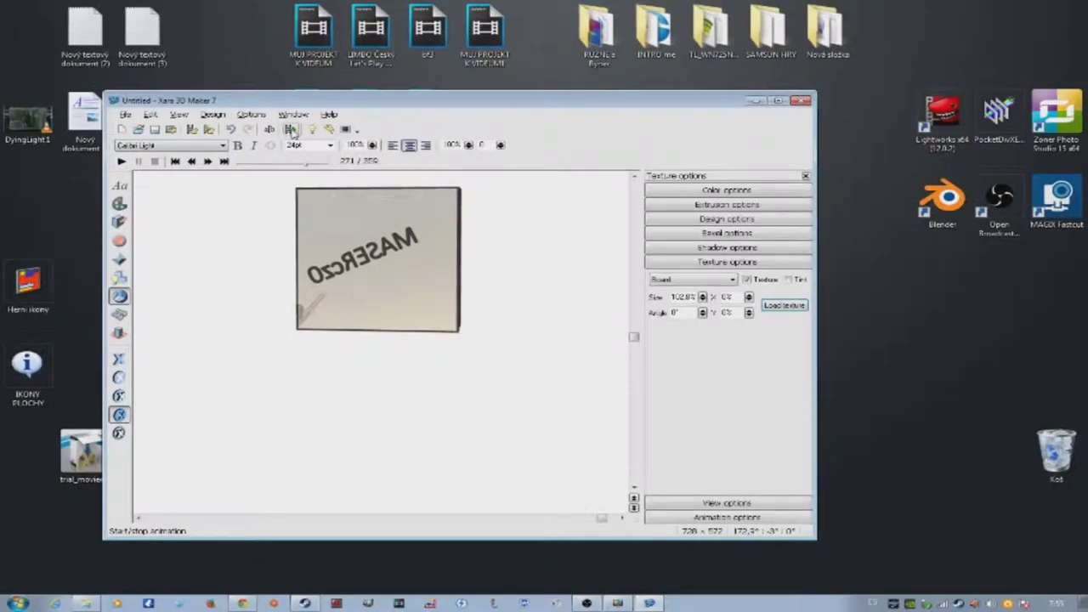
click(289, 129)
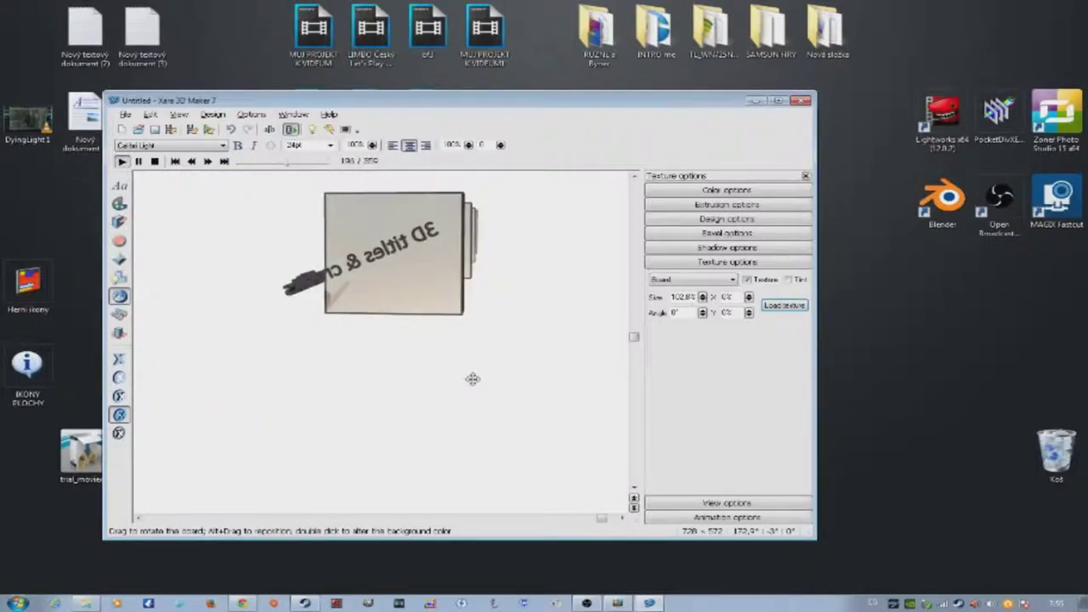
- Rotate the animating box so its dark side faces out
drag(576, 347, 497, 357)
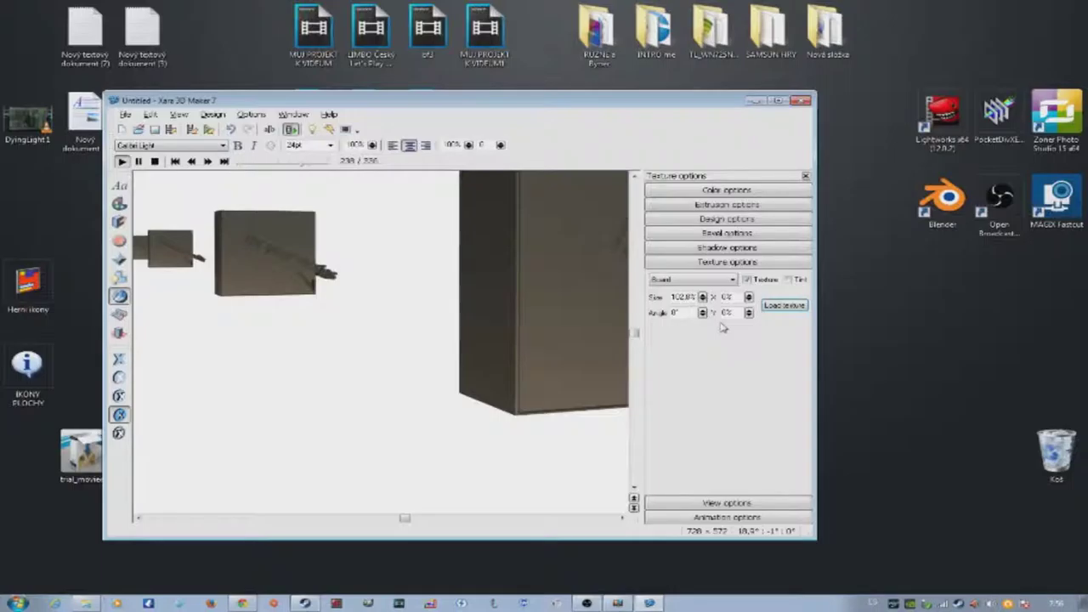
- Preview the scene in wireframe from View options, restore solid shading, then go to Animation options
click(727, 503)
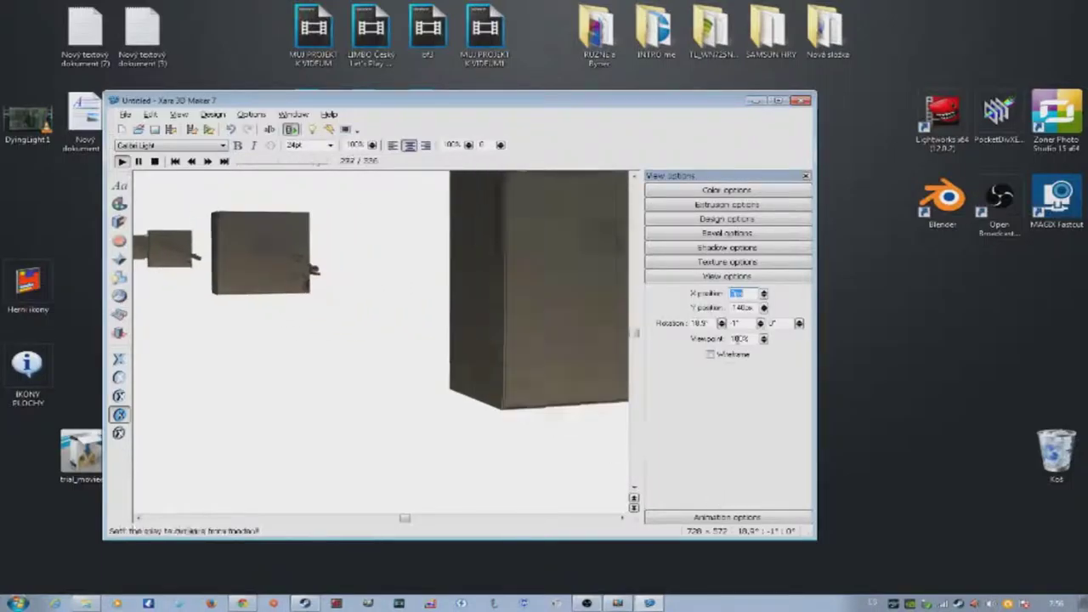
click(710, 354)
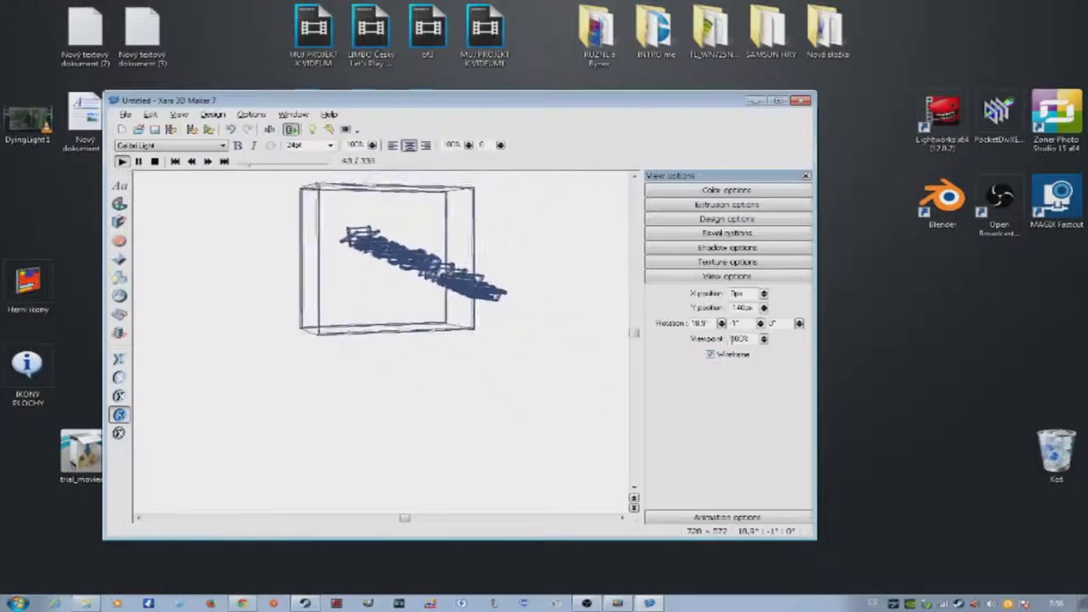
click(711, 354)
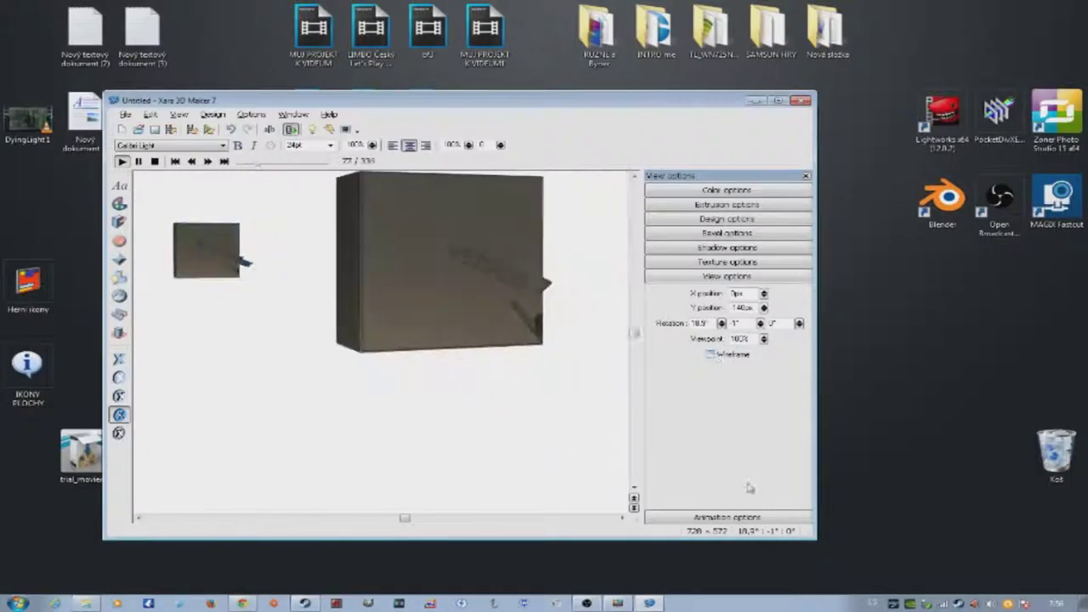
click(729, 517)
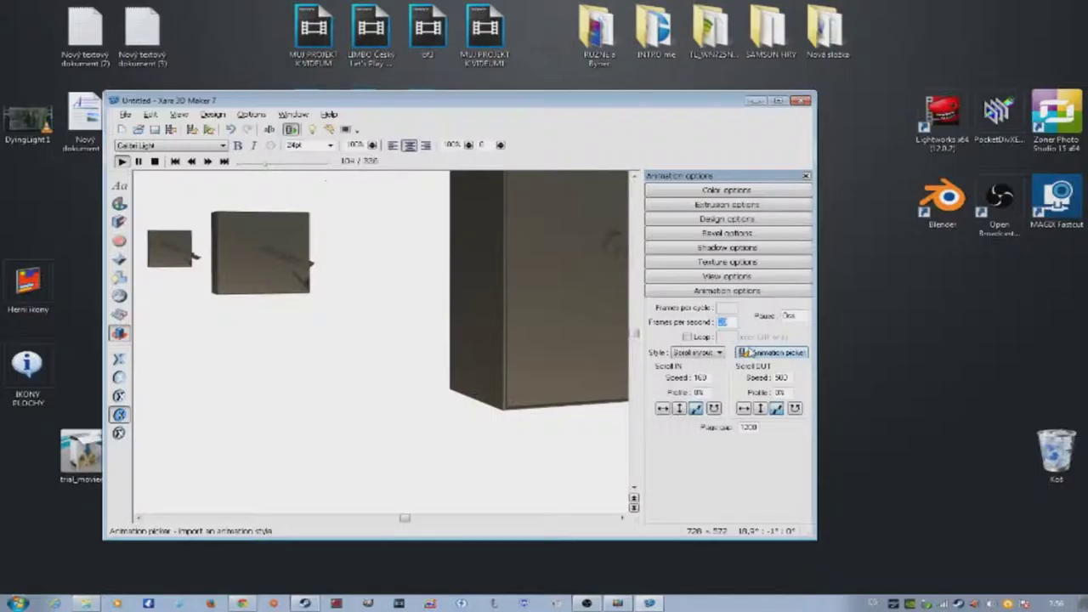
- Load the ready-made Alternate animation from the Animations folder so the box rotates
click(745, 352)
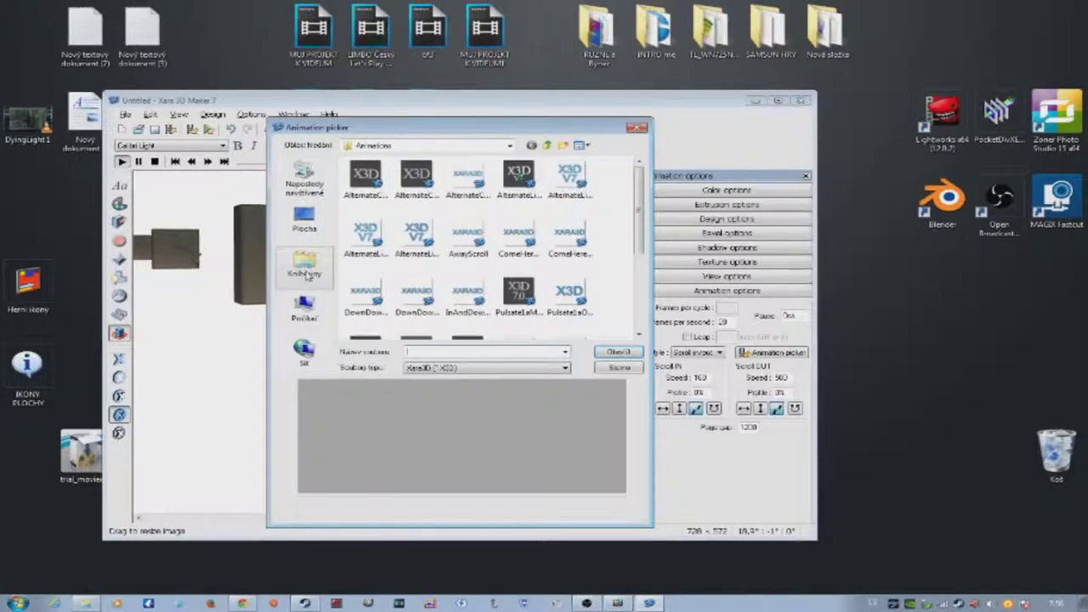
click(306, 222)
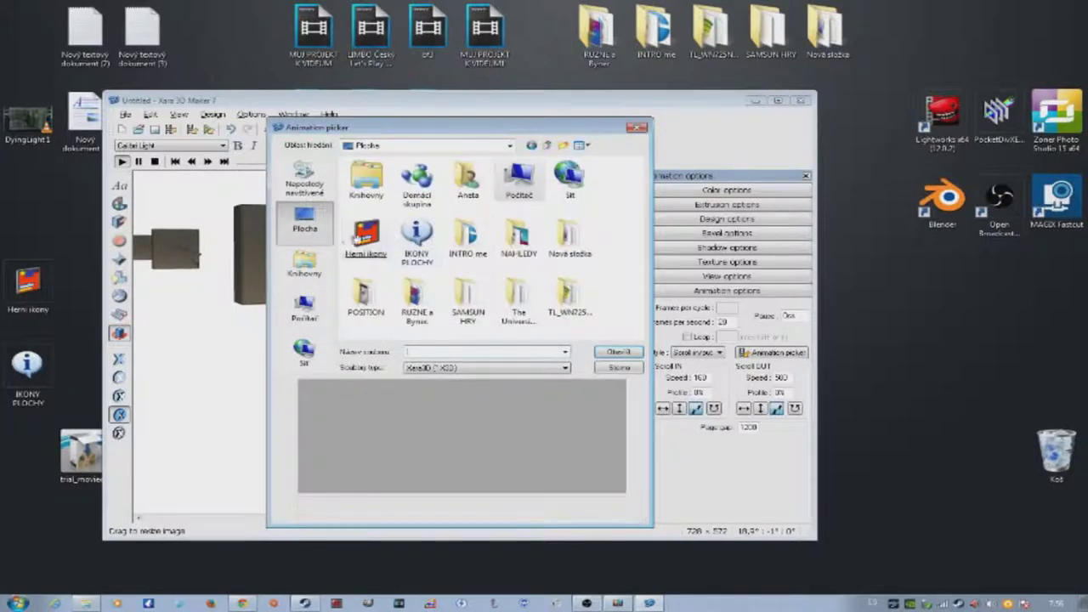
double_click(521, 259)
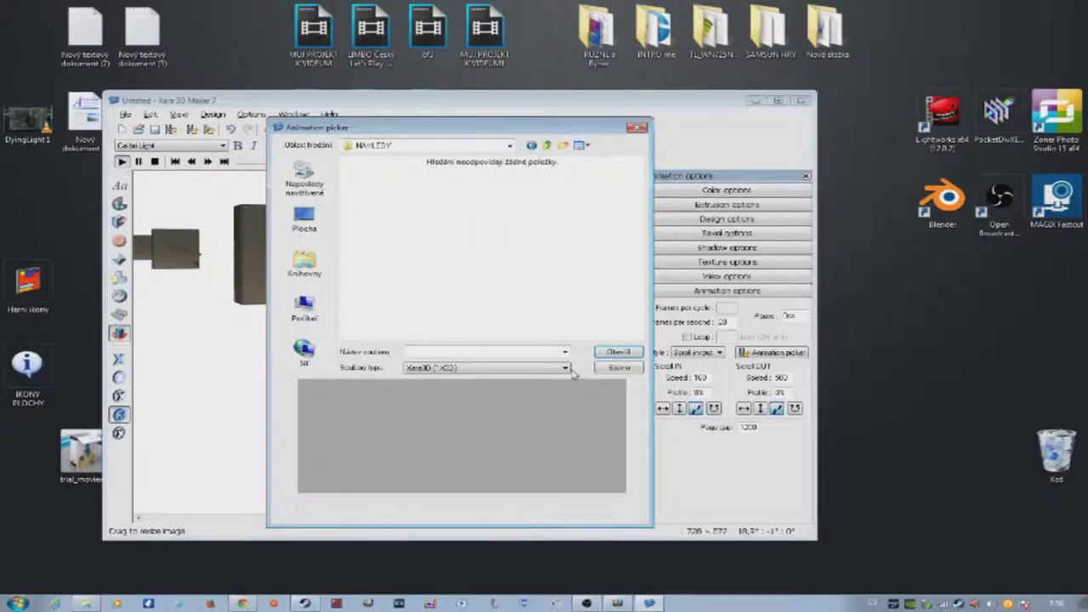
click(619, 369)
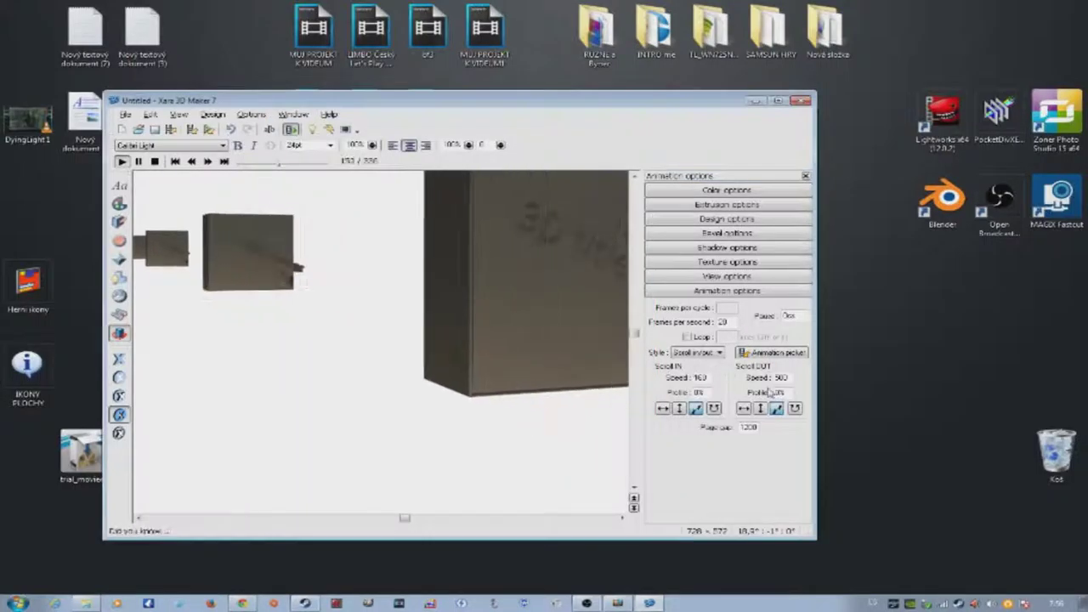
click(772, 352)
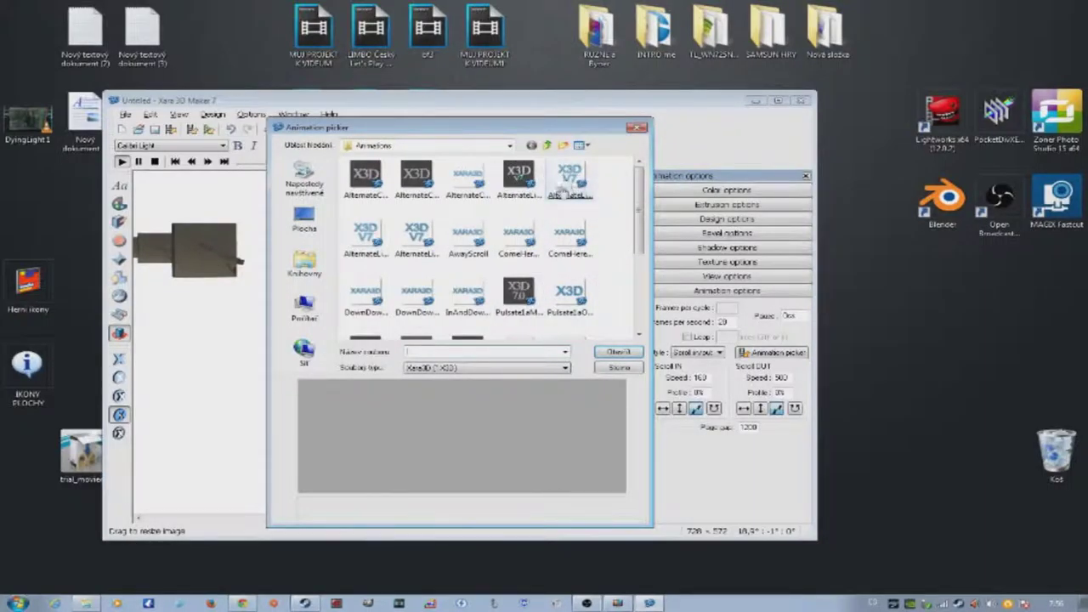
click(568, 178)
click(618, 351)
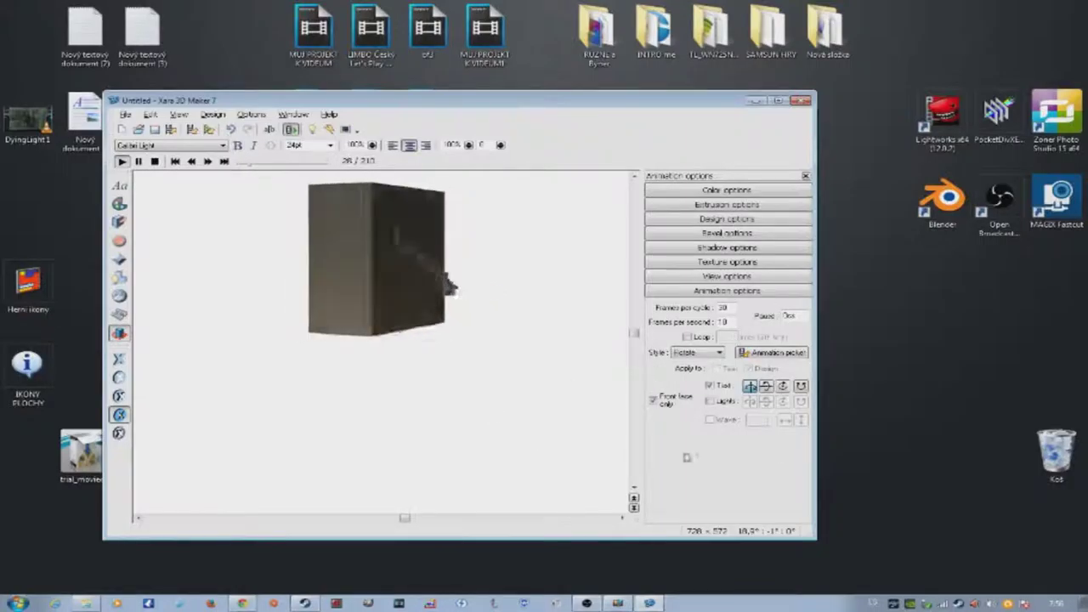
- Set the animation style to Pulsate, scaling in both directions and set to Grow only
click(706, 352)
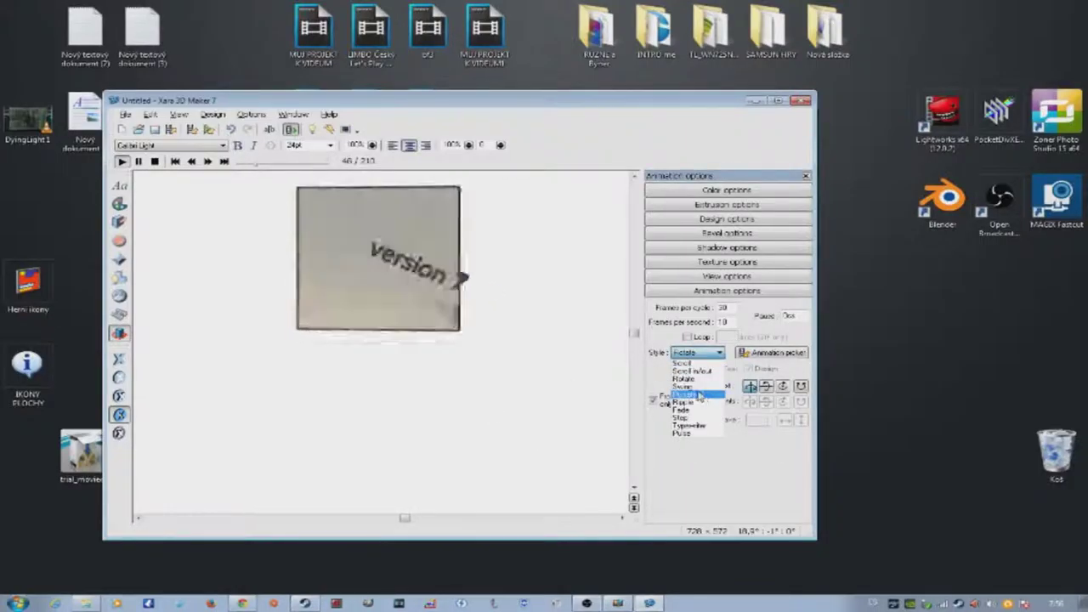
click(701, 404)
click(741, 401)
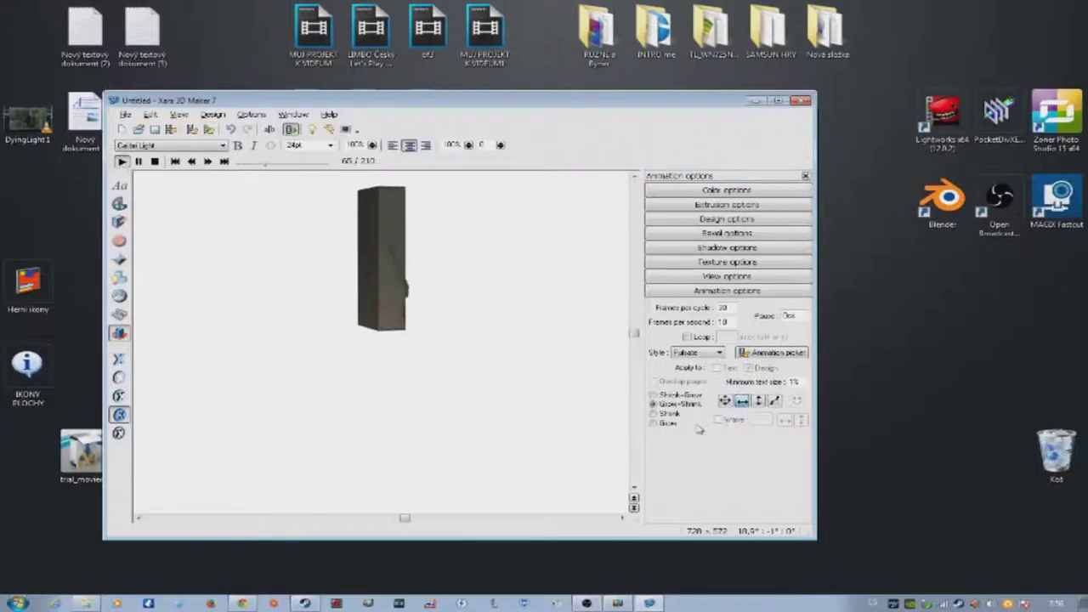
click(759, 400)
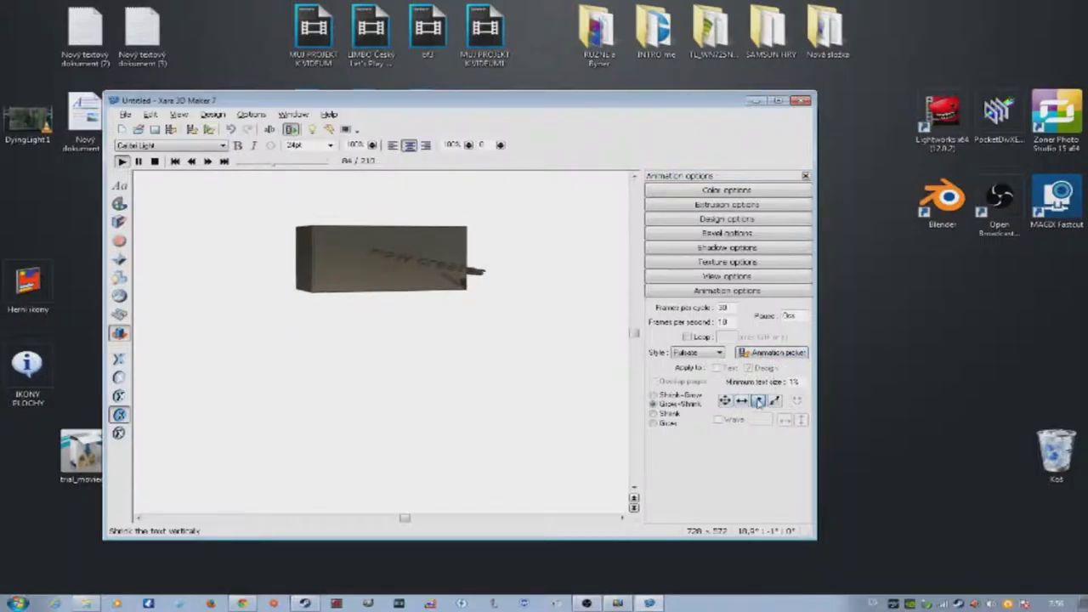
click(775, 401)
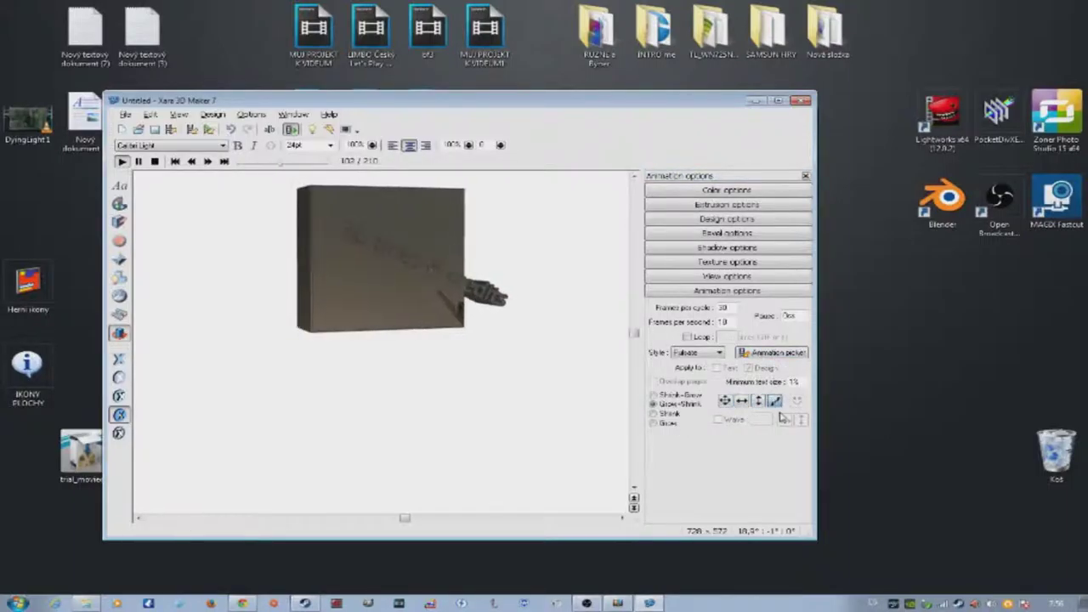
click(652, 424)
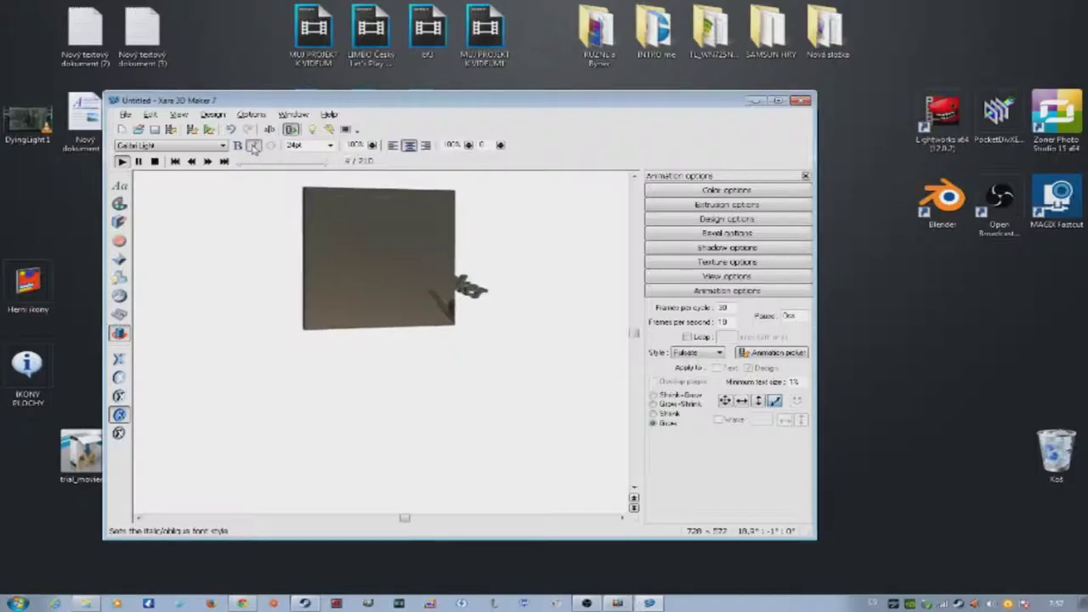
- Make the 3D text bold at 48pt
click(238, 147)
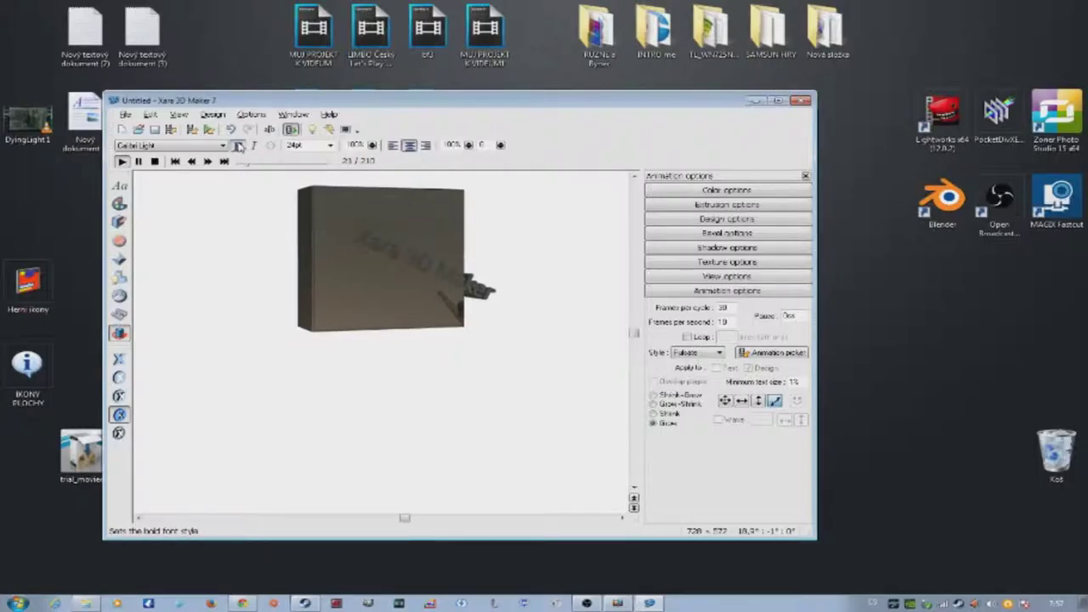
click(331, 145)
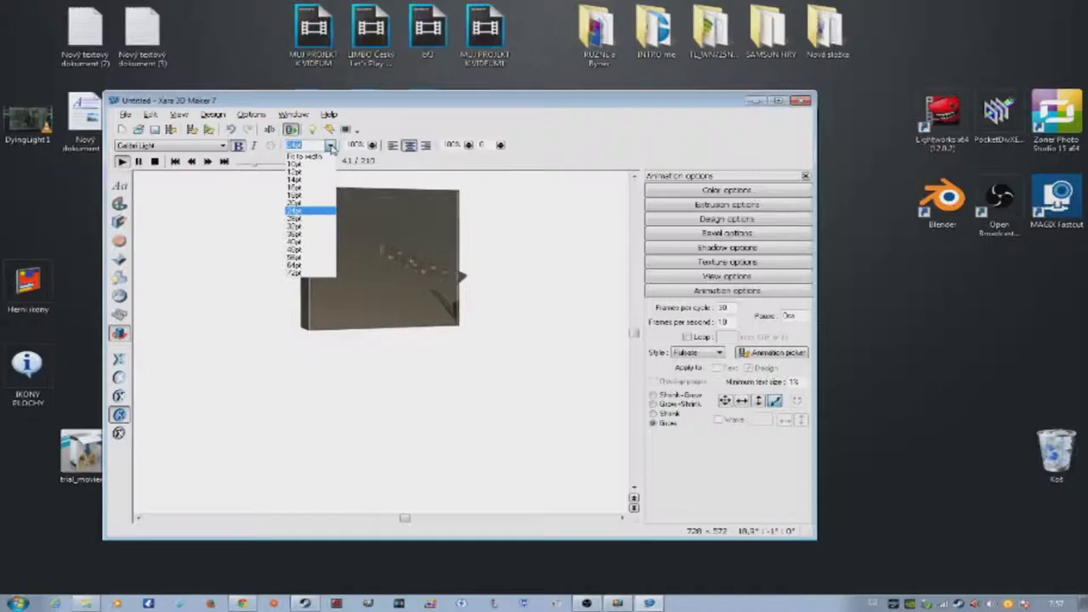
click(302, 248)
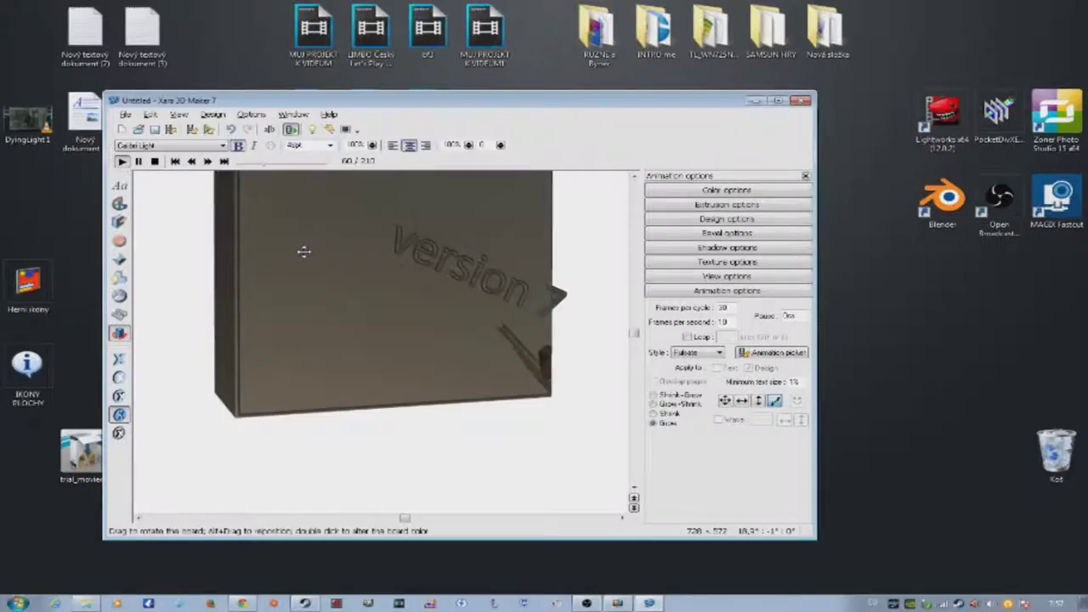
- Try the Candy Round BTN fonts, then set the text in Dayton
click(223, 146)
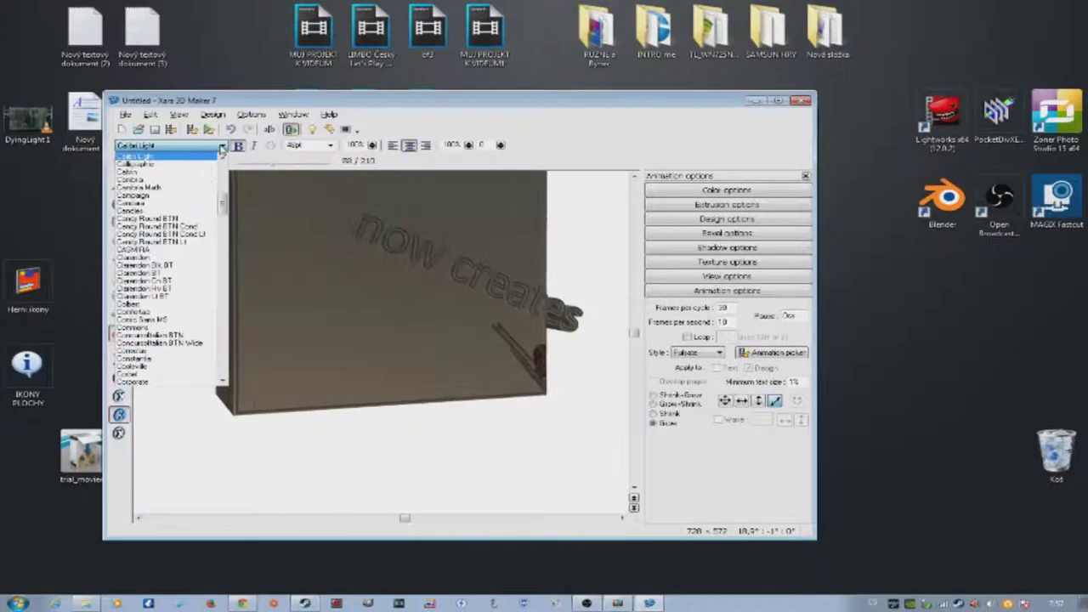
click(157, 219)
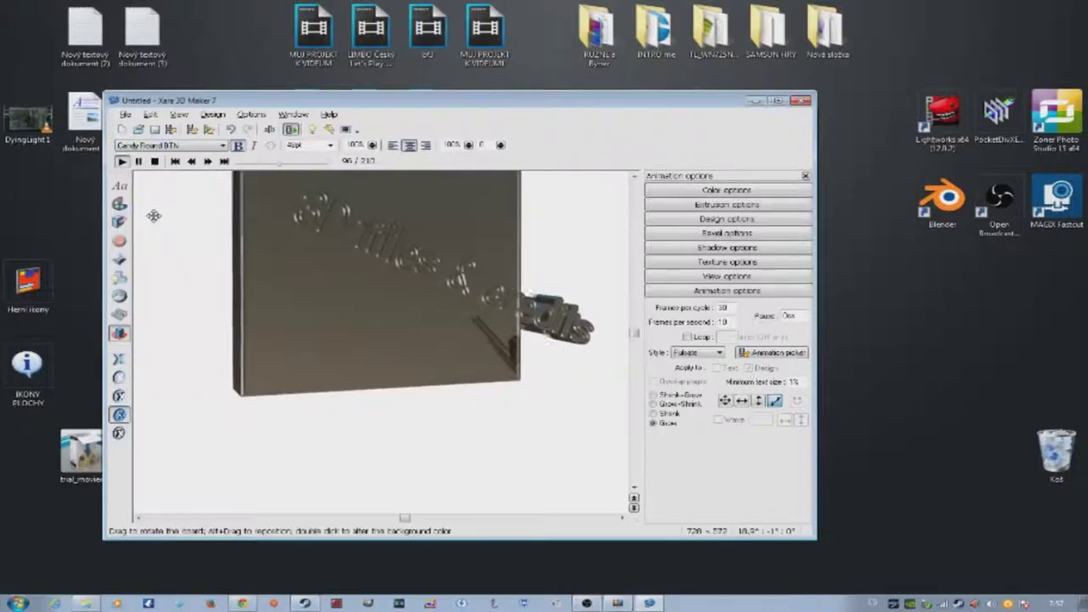
click(220, 146)
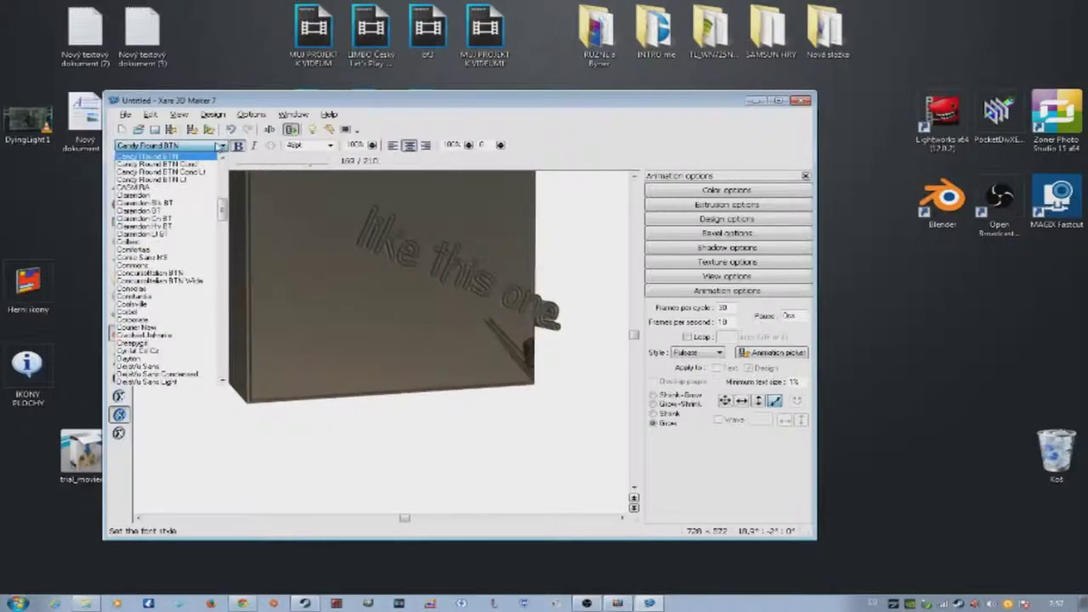
click(185, 172)
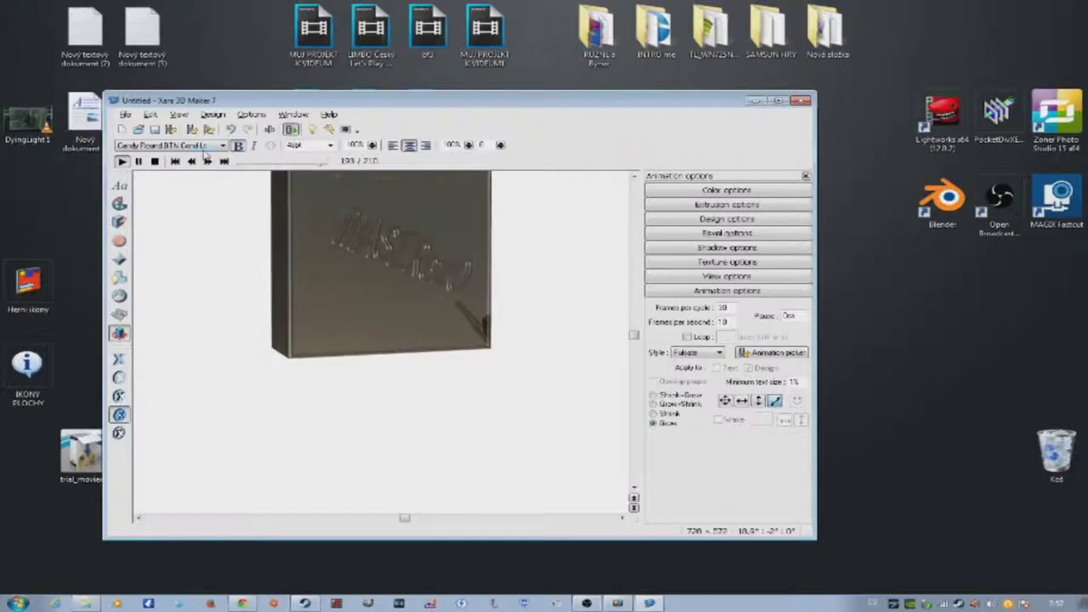
click(219, 146)
click(166, 343)
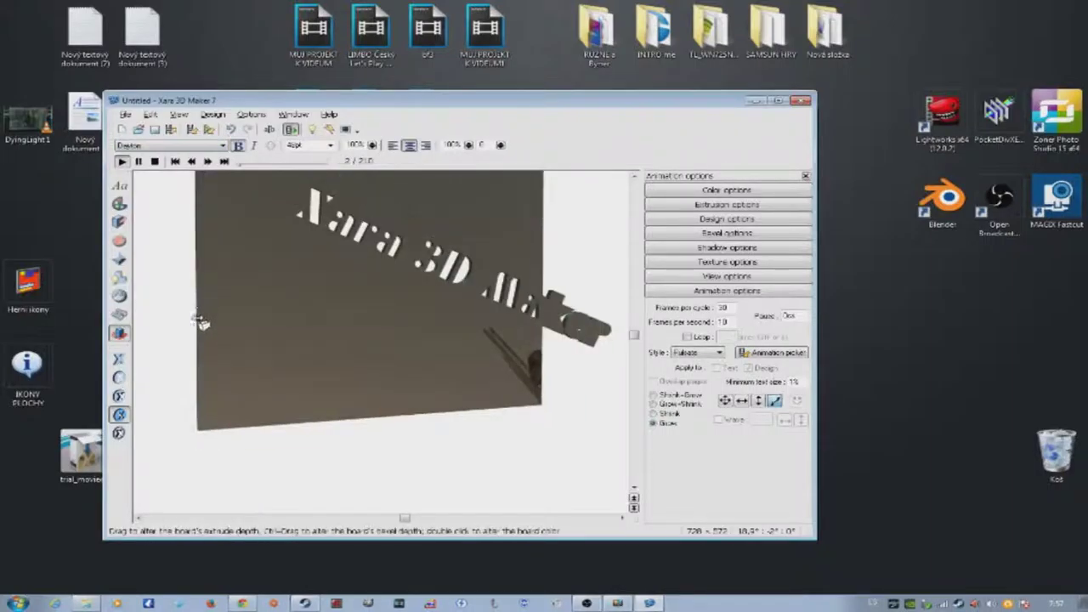
- Bring up View options and tilt the board and text to a new angle
click(119, 316)
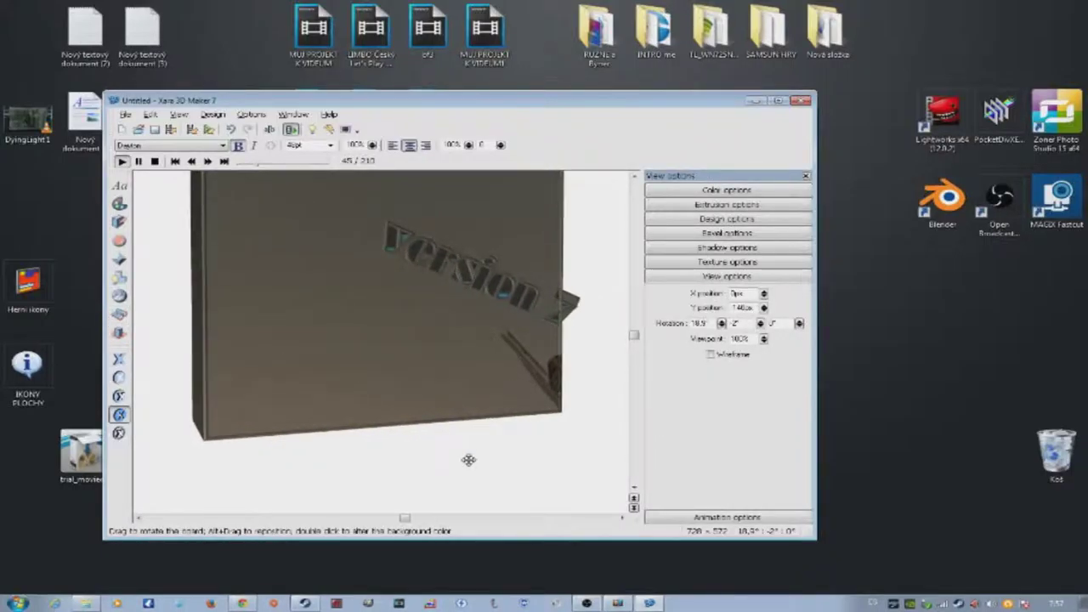
drag(469, 460, 448, 484)
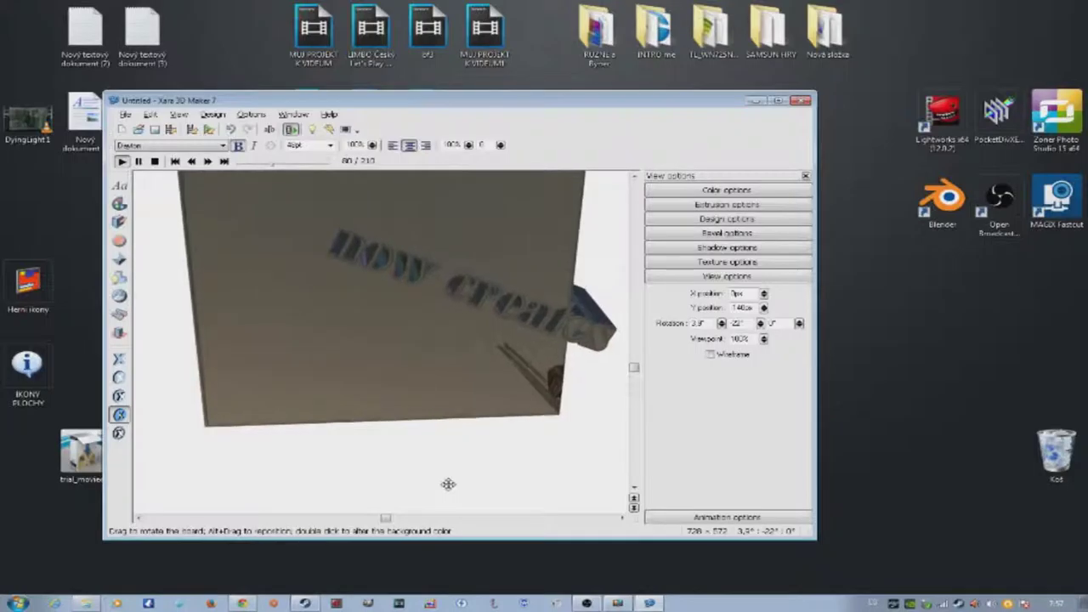
drag(448, 484, 447, 468)
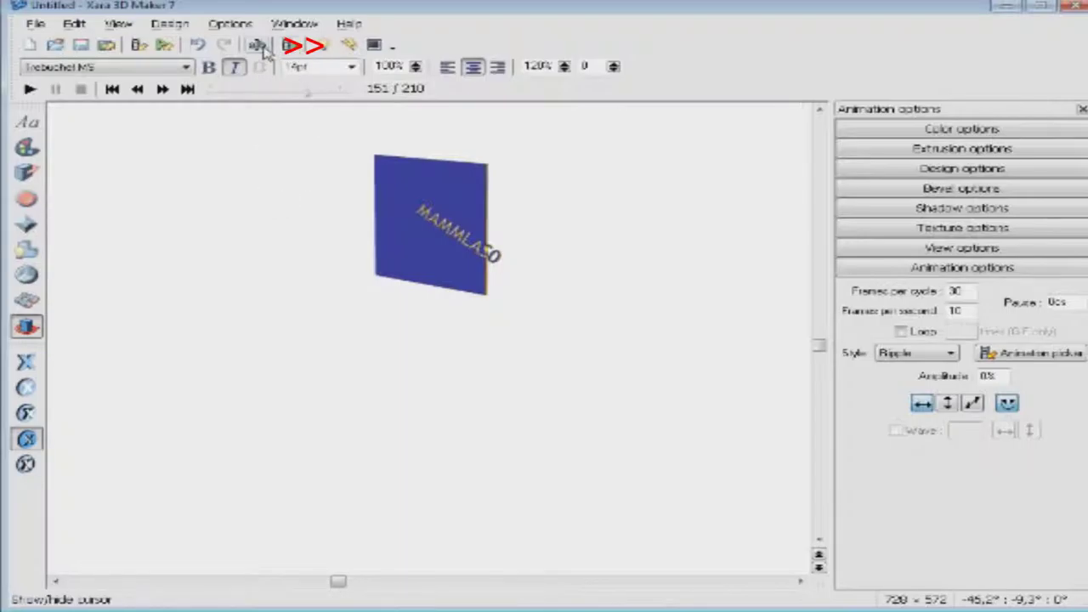
- Show the text cursor inside the 3D text
click(259, 46)
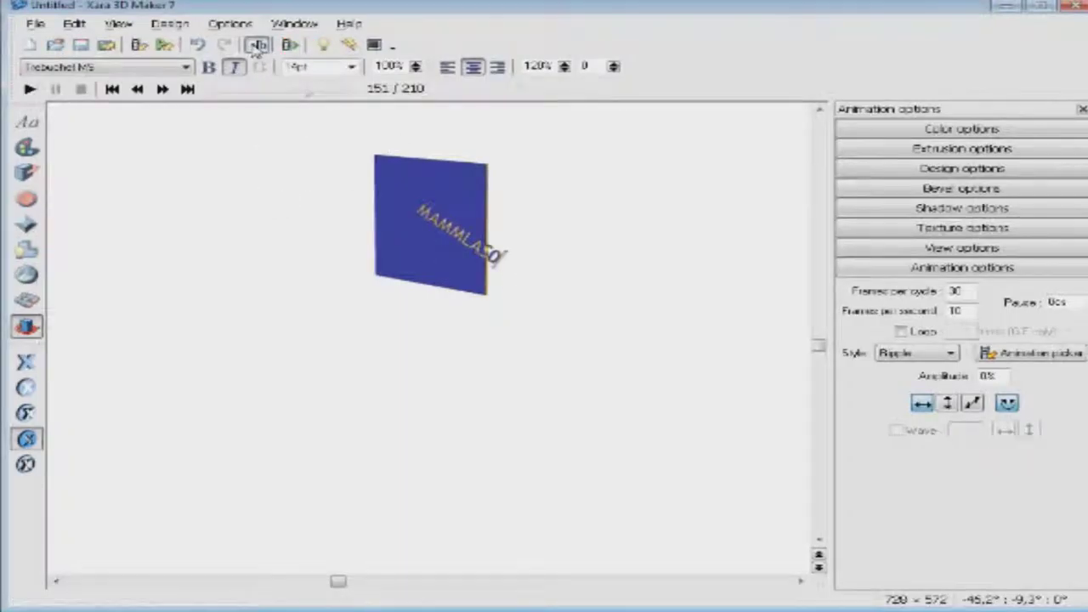